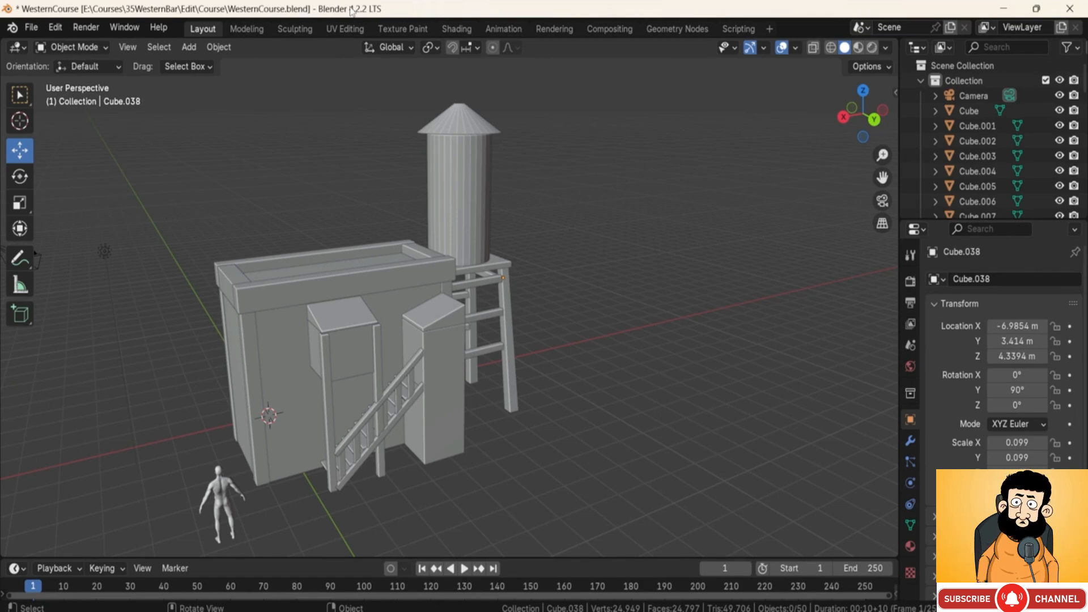
# Switch to the Shading workspace and display the World node tree in the shader editor
pyautogui.moveTo(556, 247); pyautogui.dragTo(539, 292, button='middle')
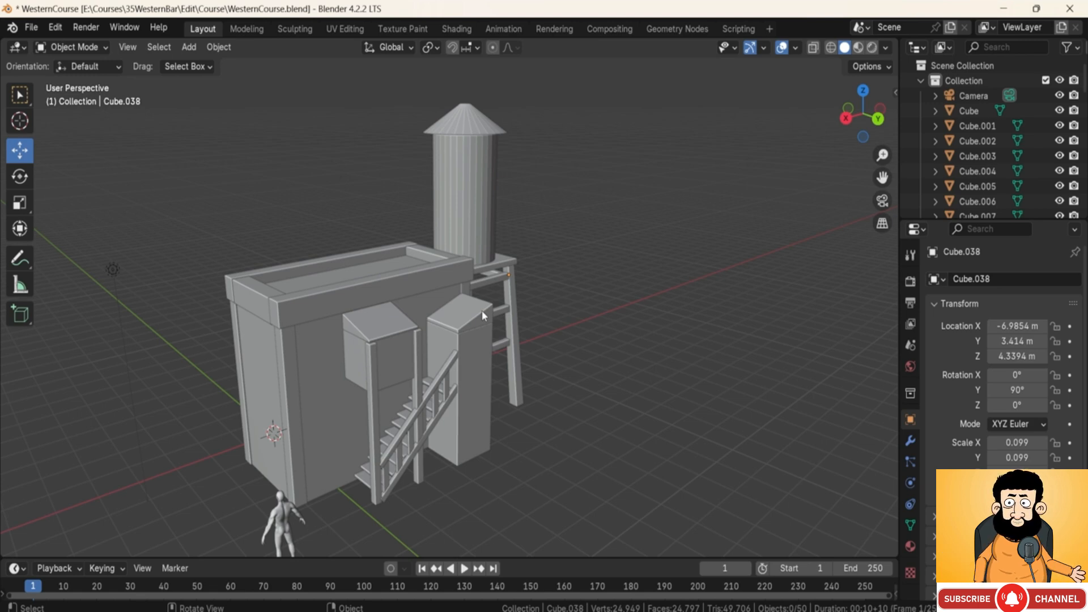
pyautogui.press('F8')
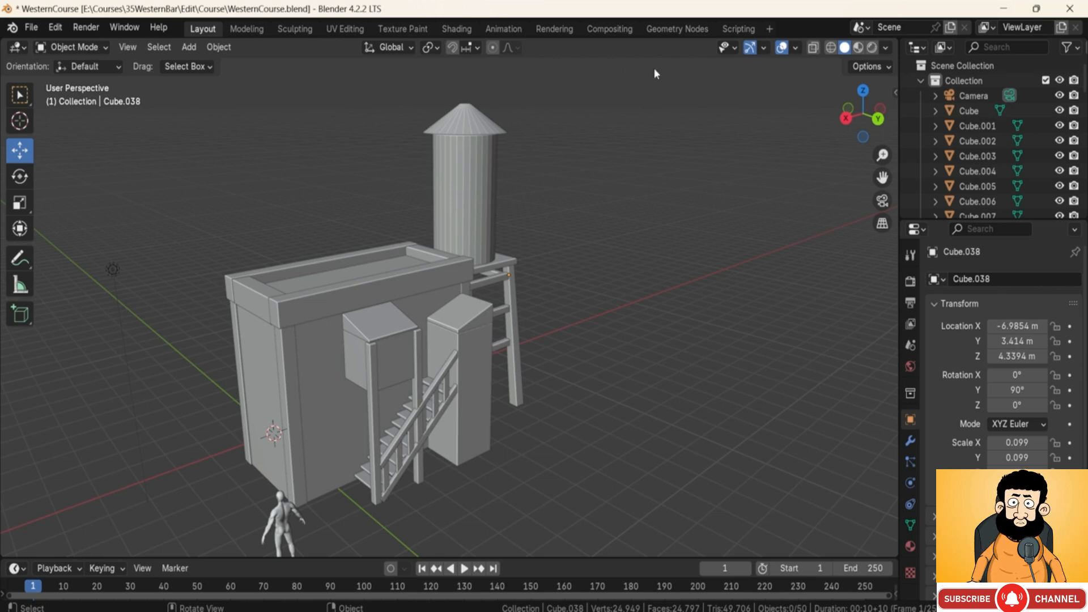
pyautogui.click(468, 33)
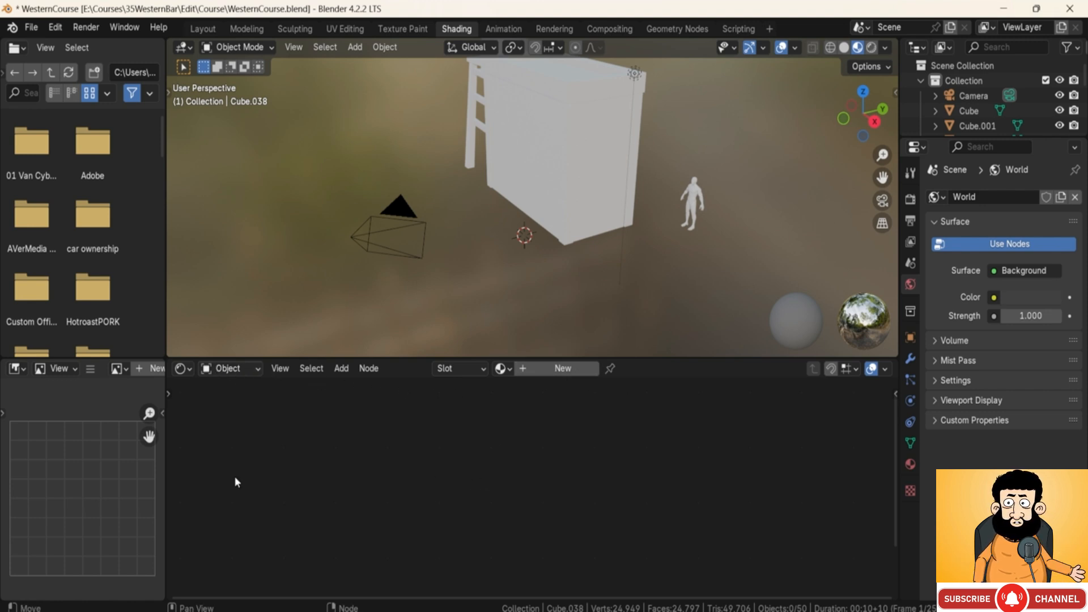
pyautogui.click(236, 371)
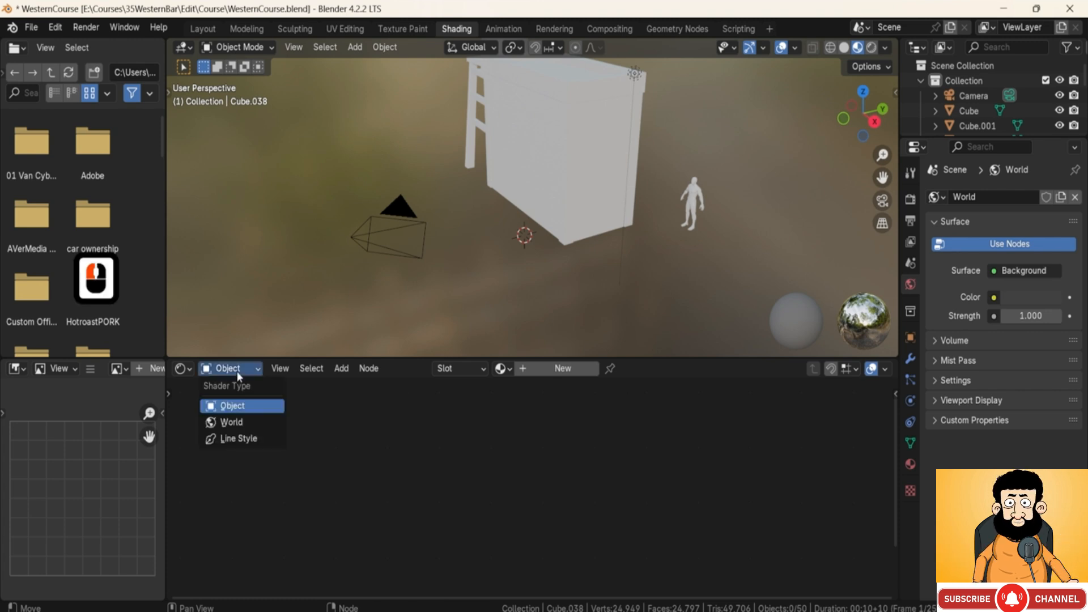
pyautogui.click(227, 422)
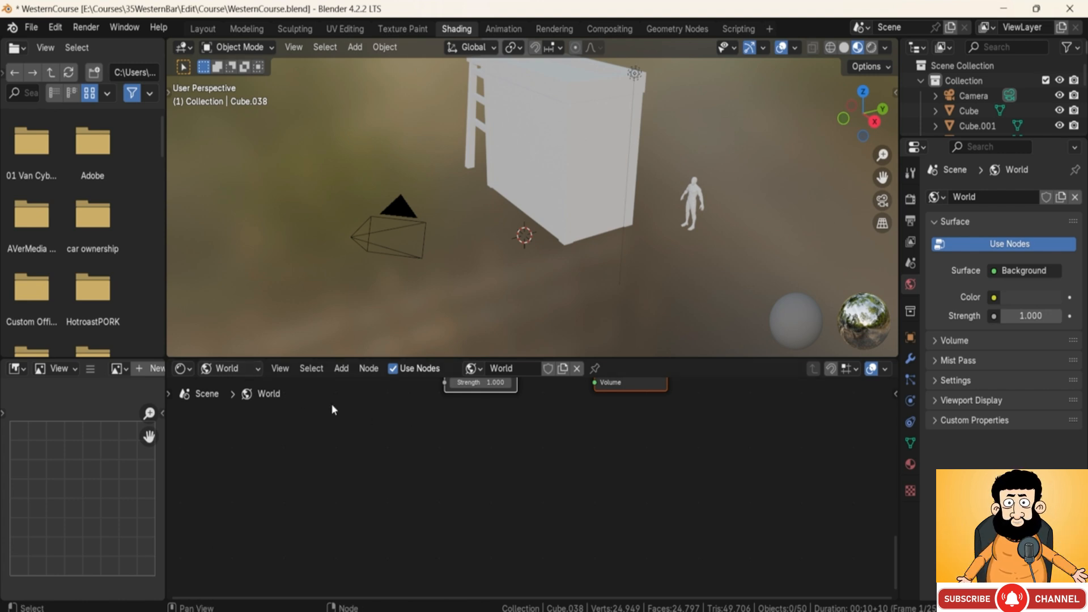
pyautogui.moveTo(408, 400); pyautogui.dragTo(338, 509, button='middle')
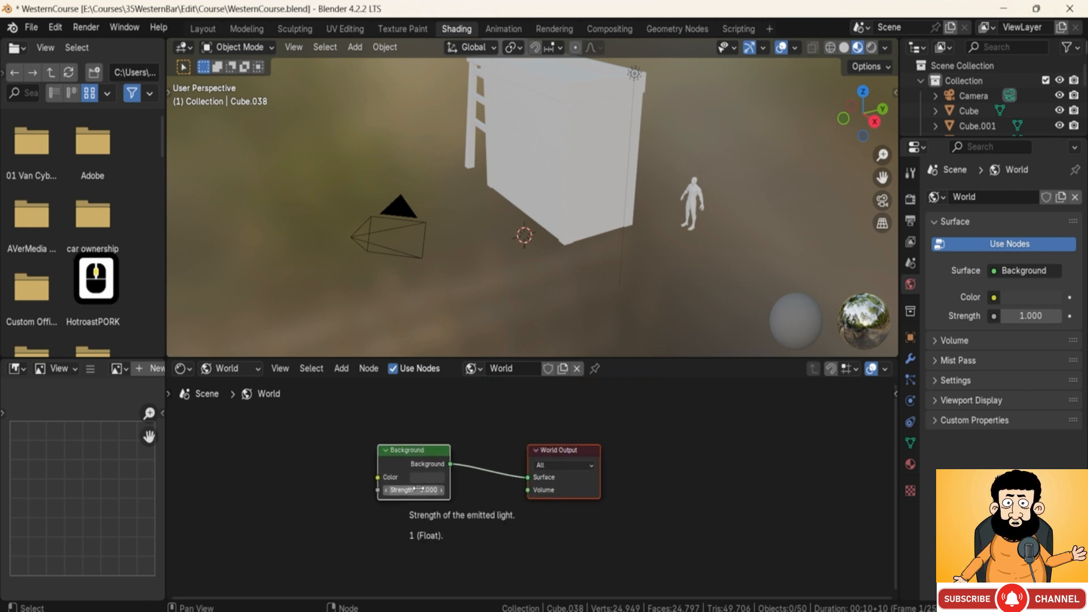
pyautogui.scroll(3, 417, 489)
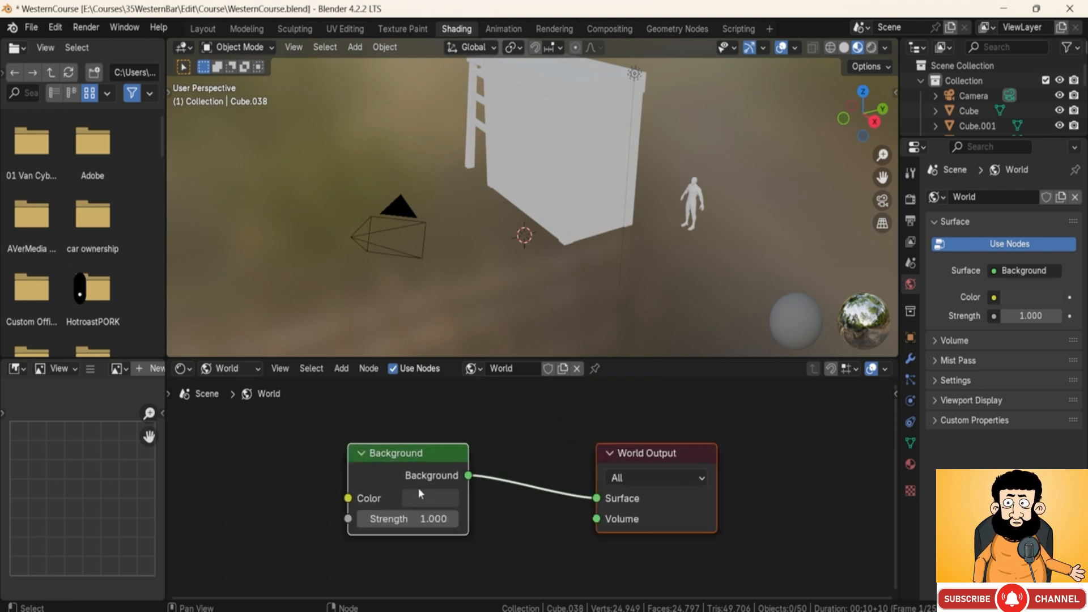
pyautogui.scroll(-7, 418, 488)
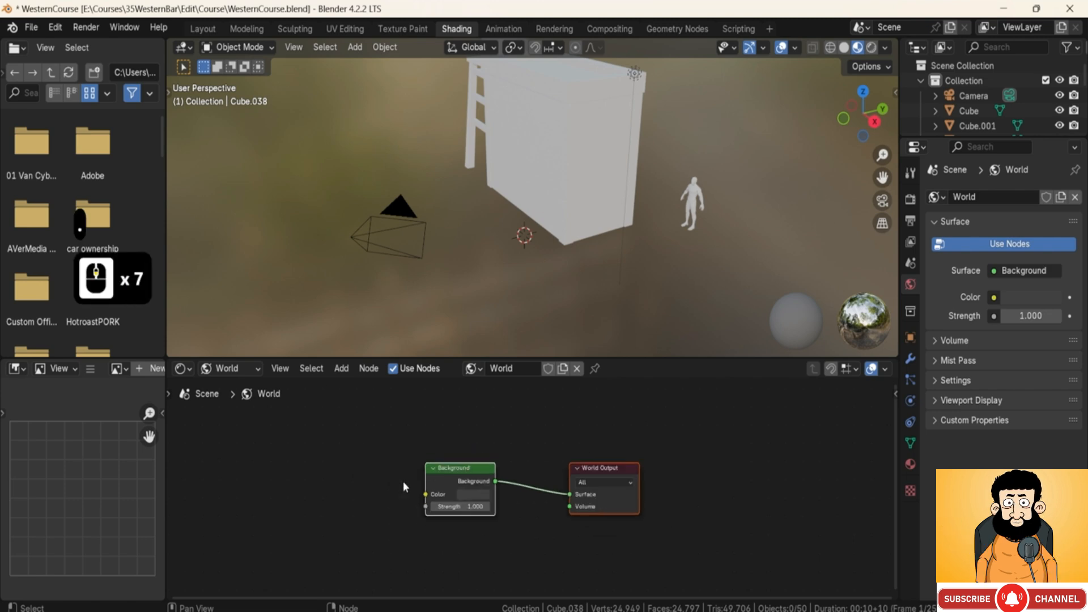
pyautogui.moveTo(403, 481); pyautogui.dragTo(462, 506, button='middle')
pyautogui.press('Home')
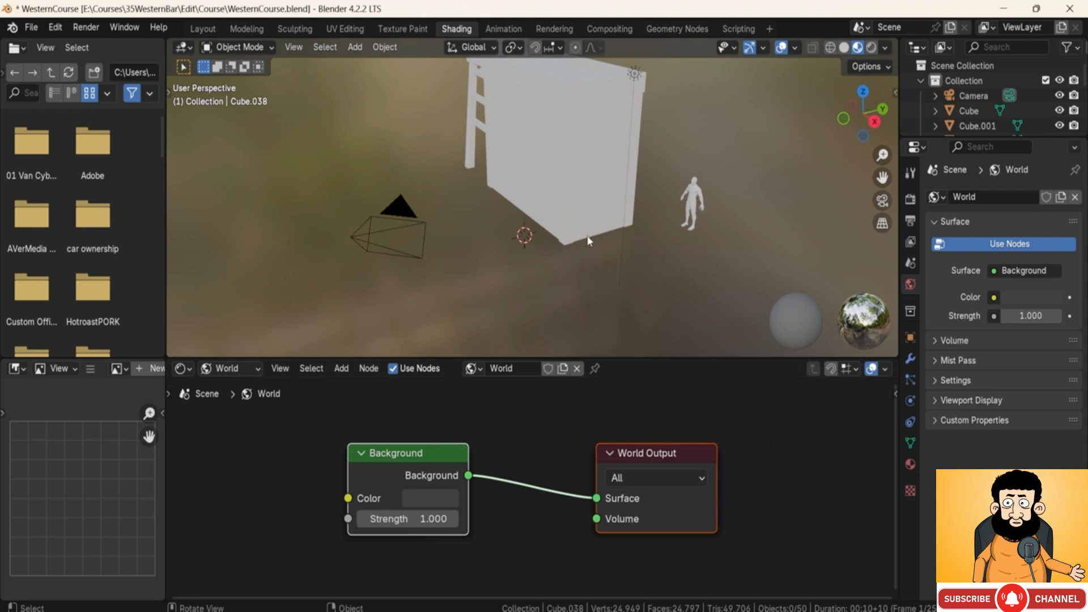
# Add a Sky Texture node to the World node tree, placed in front of the Background node
pyautogui.moveTo(589, 240); pyautogui.dragTo(479, 220, button='middle')
pyautogui.moveTo(642, 203); pyautogui.dragTo(533, 148, button='middle')
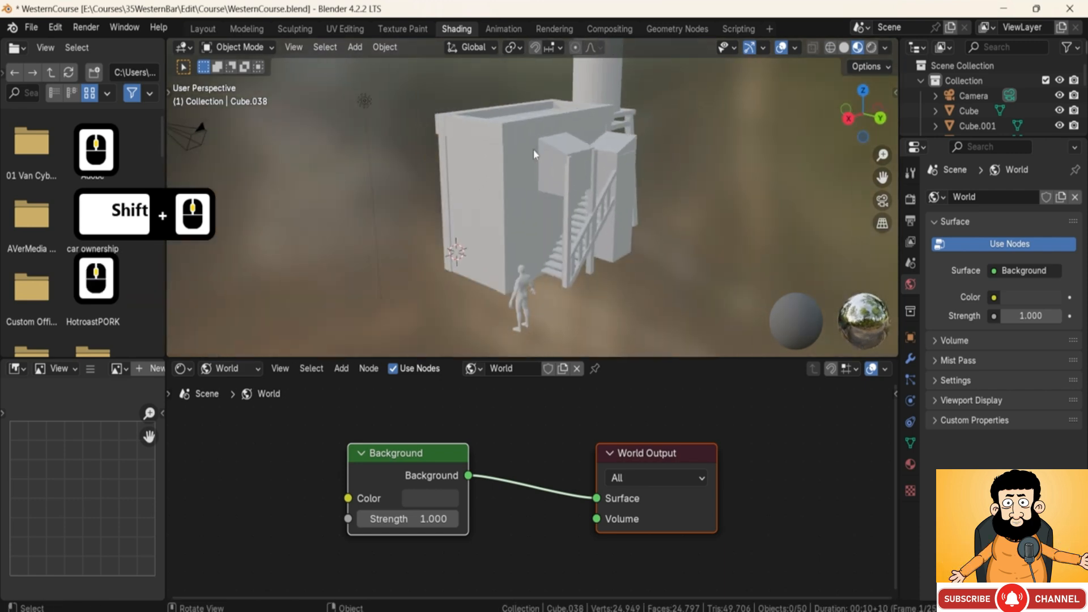
pyautogui.moveTo(545, 228); pyautogui.dragTo(575, 238, button='middle')
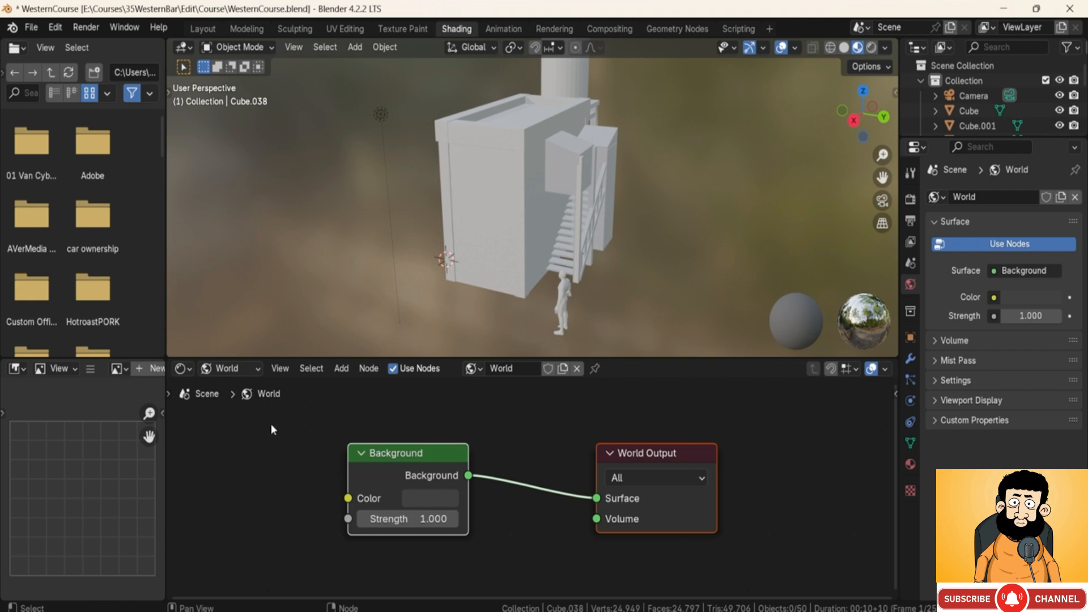
pyautogui.moveTo(271, 423); pyautogui.dragTo(372, 469, button='middle')
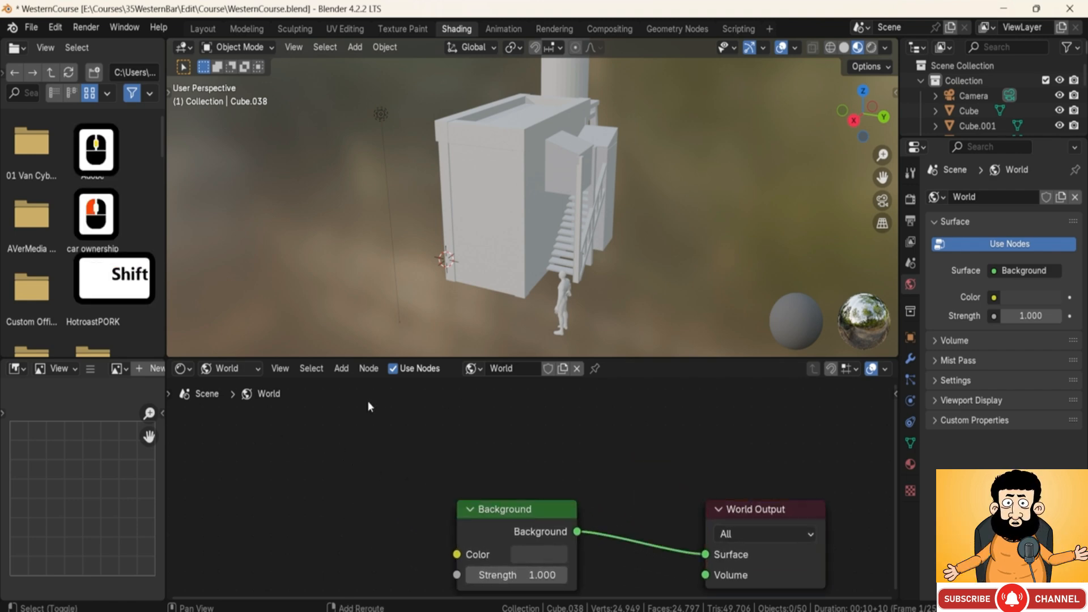
pyautogui.hotkey('shift', 'a')
pyautogui.write('sky')
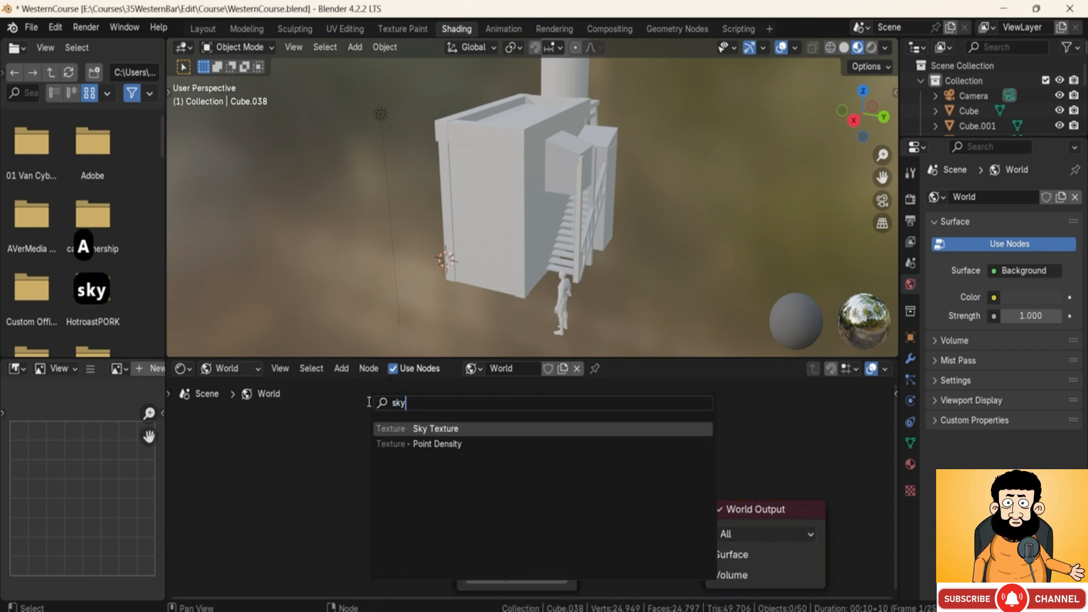
pyautogui.click(426, 430)
pyautogui.click(382, 430)
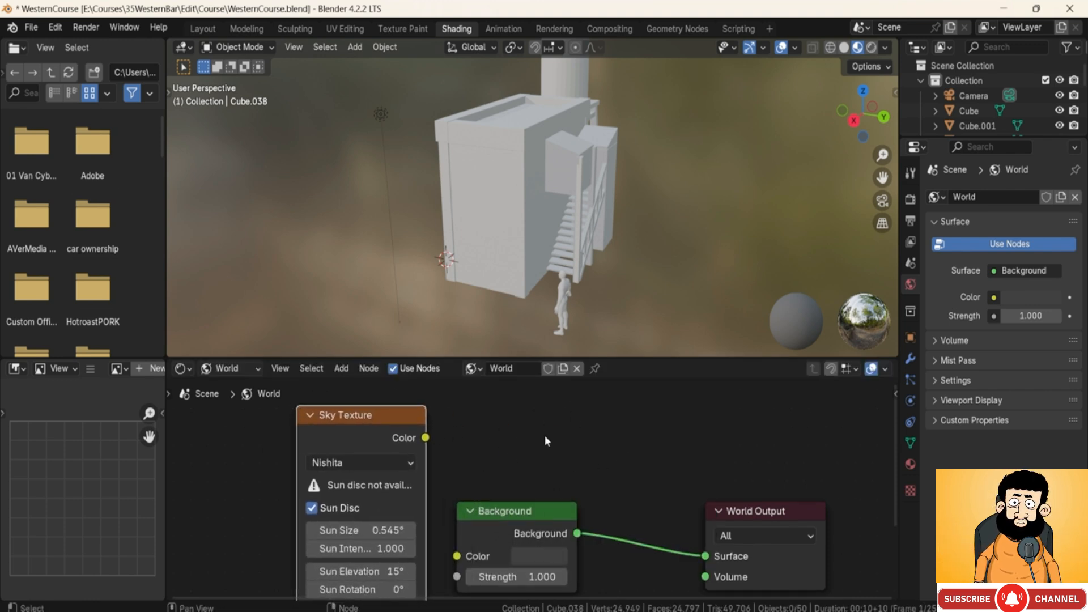
pyautogui.hotkey('shift', 'a')
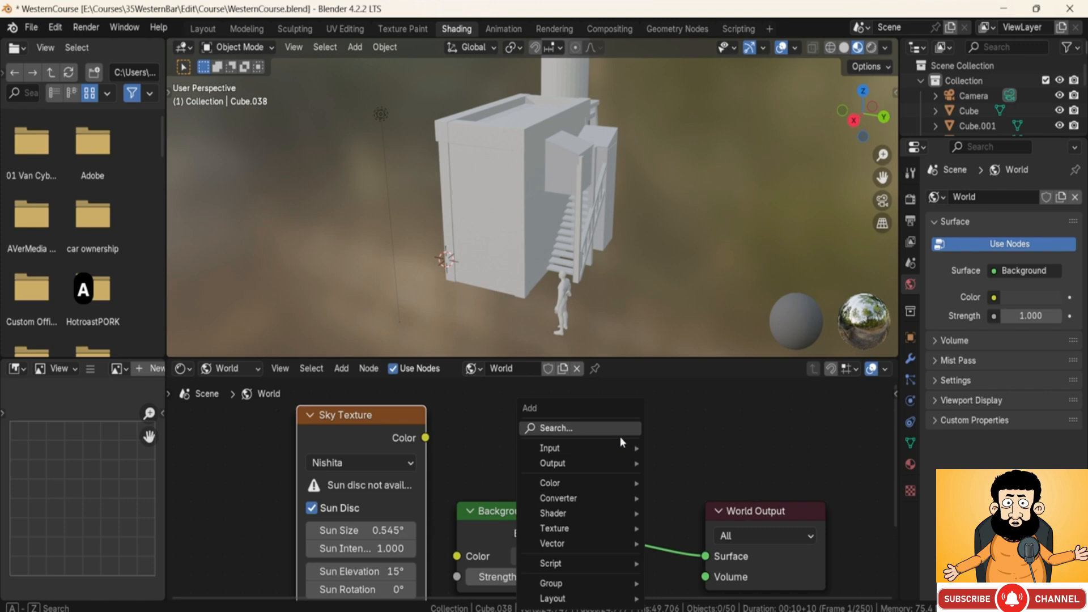
pyautogui.moveTo(647, 211); pyautogui.dragTo(623, 227, button='middle')
pyautogui.hotkey('shift', 'a')
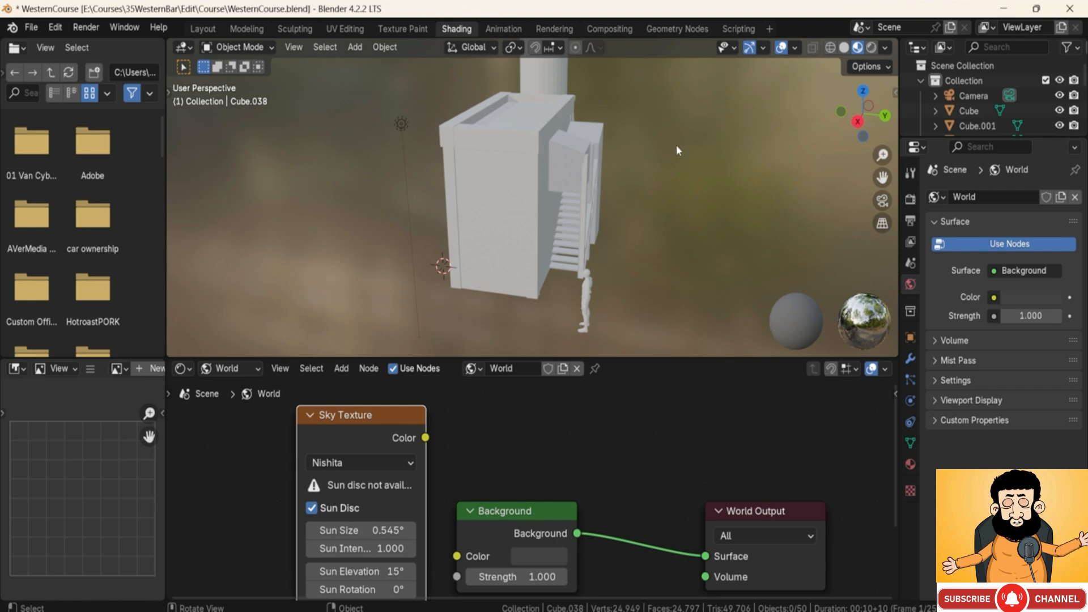
pyautogui.moveTo(614, 433); pyautogui.dragTo(583, 438, button='middle')
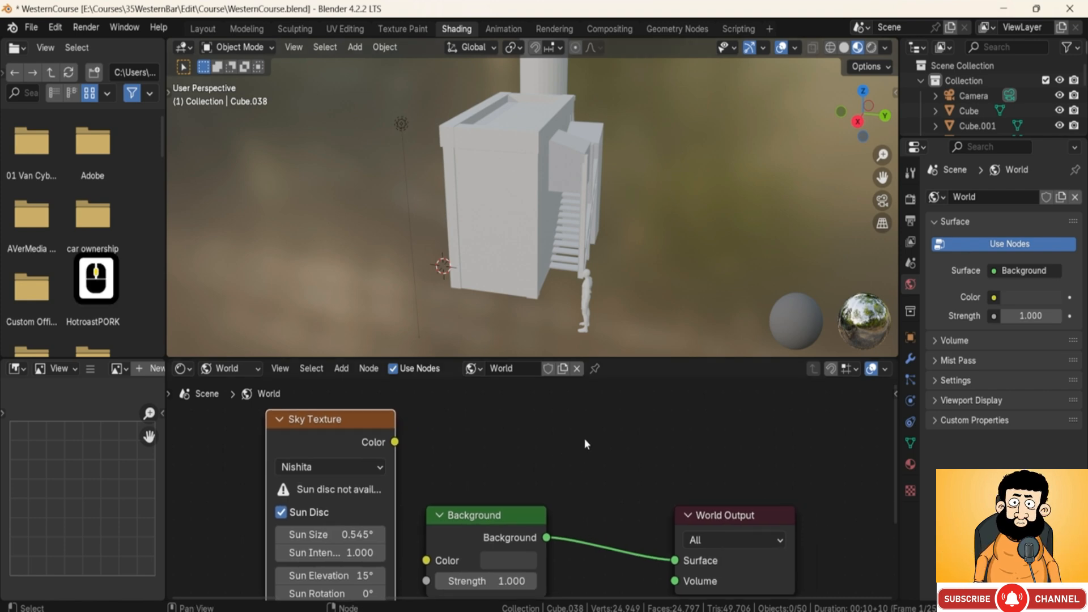
pyautogui.hotkey('shift', 'a')
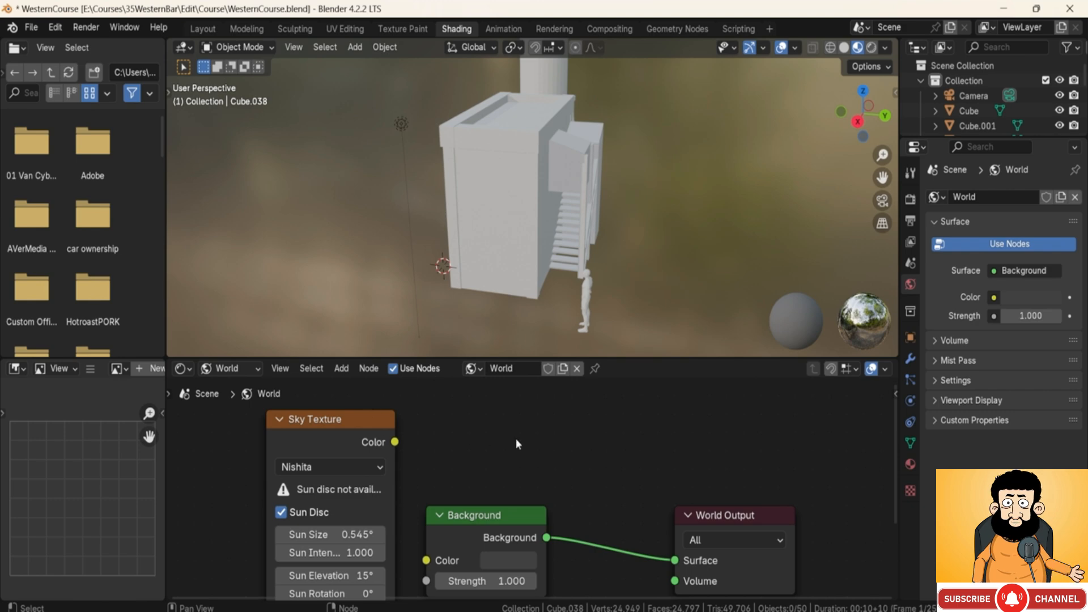
pyautogui.hotkey('shift', 'a')
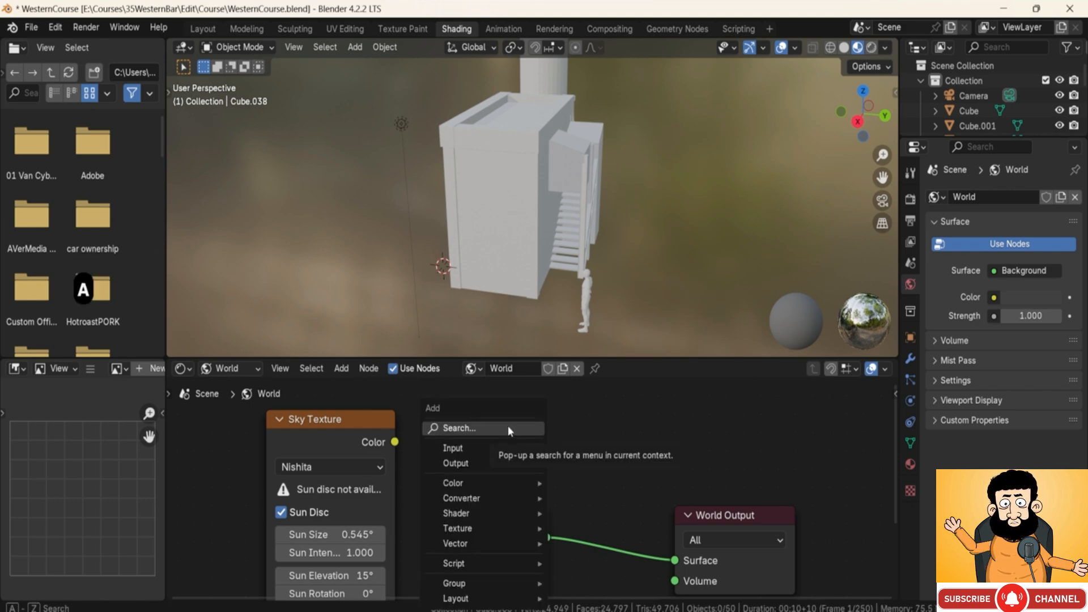
pyautogui.write('sky')
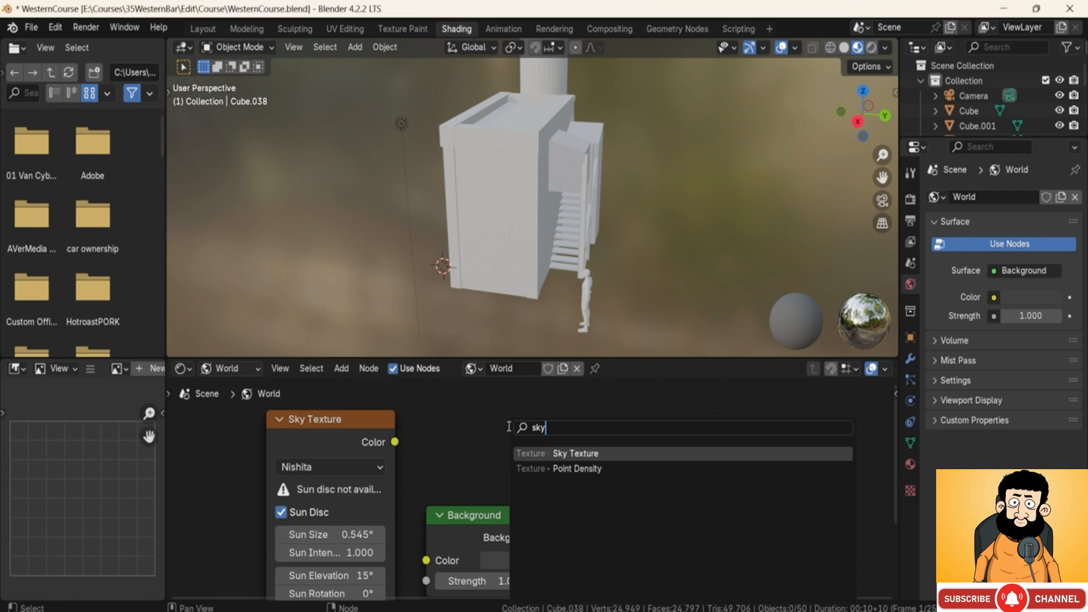
pyautogui.click(368, 434)
pyautogui.click(326, 424)
# Connect the Sky Texture's Color output directly to the World Output's Surface input, bypassing the Background node
pyautogui.scroll(-1, 405, 445)
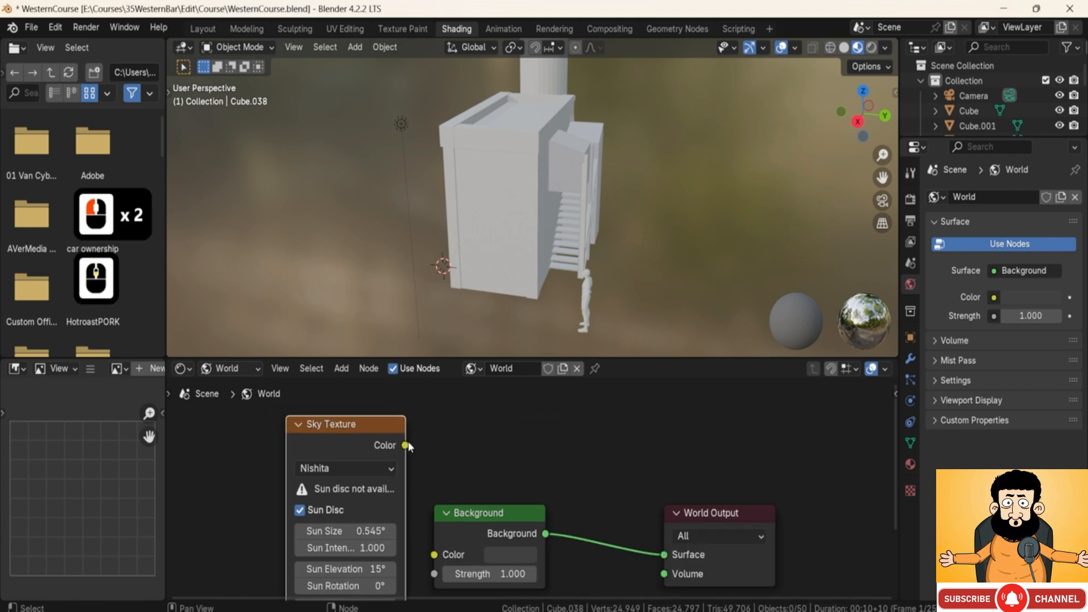
pyautogui.scroll(-1, 453, 425)
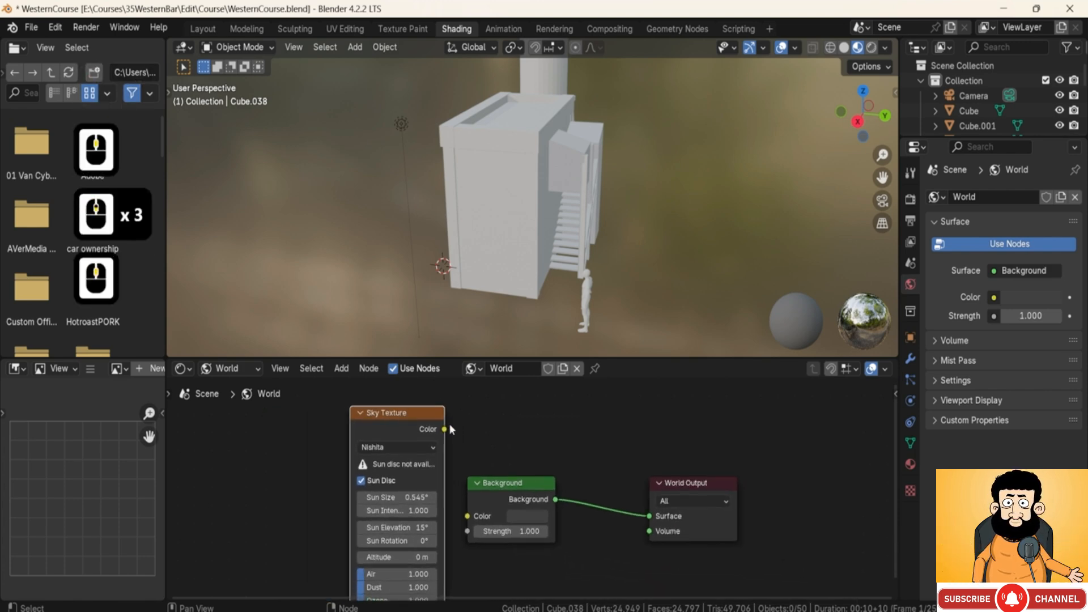
pyautogui.moveTo(445, 429); pyautogui.dragTo(650, 516)
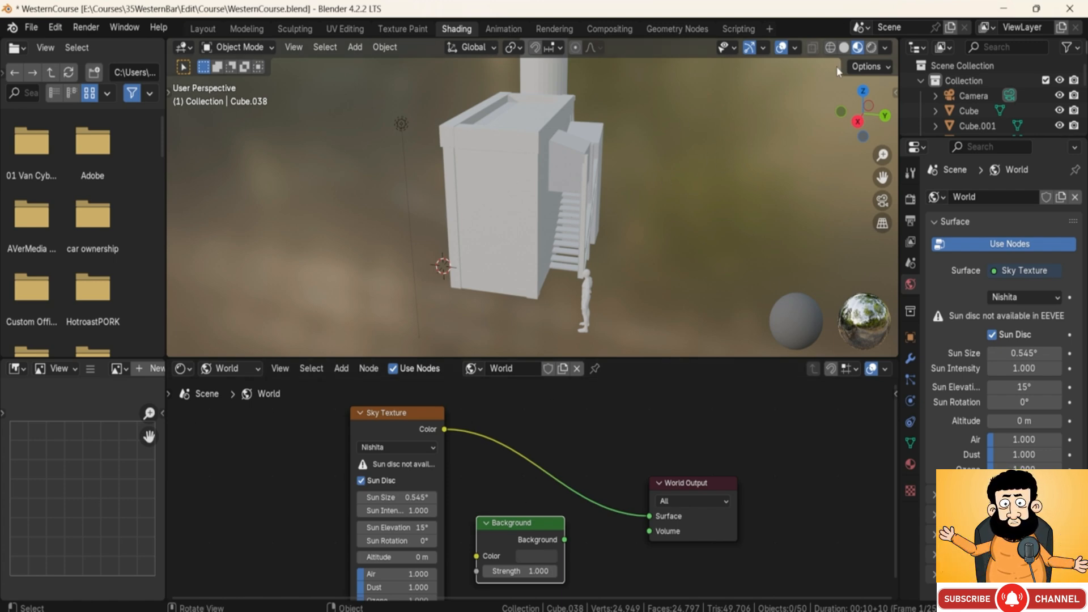
# Switch the 3D viewport to rendered shading and save the project file
pyautogui.click(871, 48)
pyautogui.moveTo(456, 226)
pyautogui.mouseDown(button='middle')
pyautogui.moveTo(606, 213)
pyautogui.moveTo(409, 212)
pyautogui.mouseUp(button='middle')
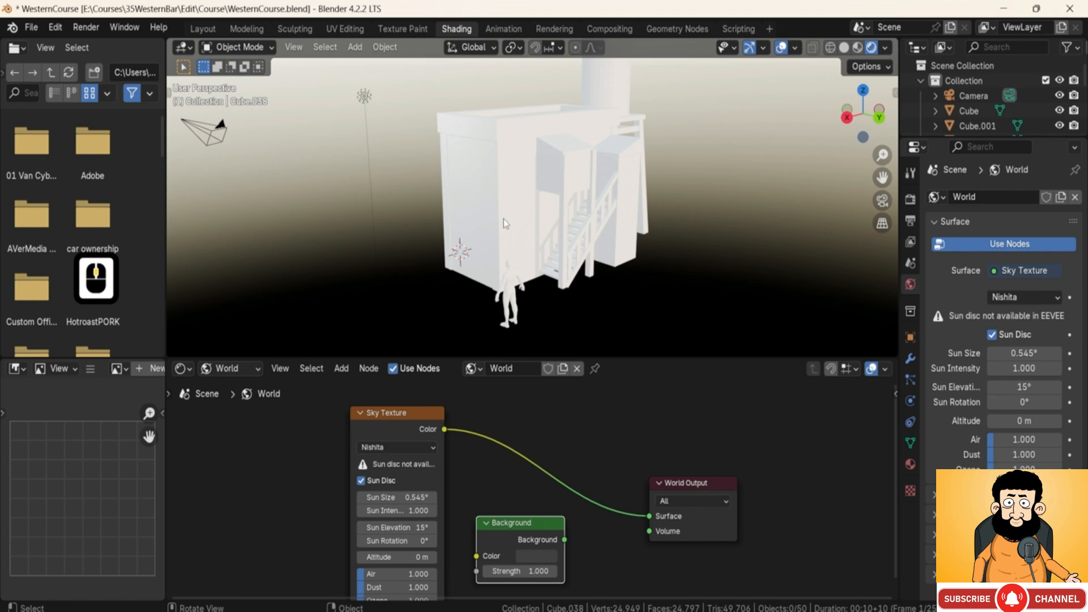
pyautogui.hotkey('ctrl', 's')
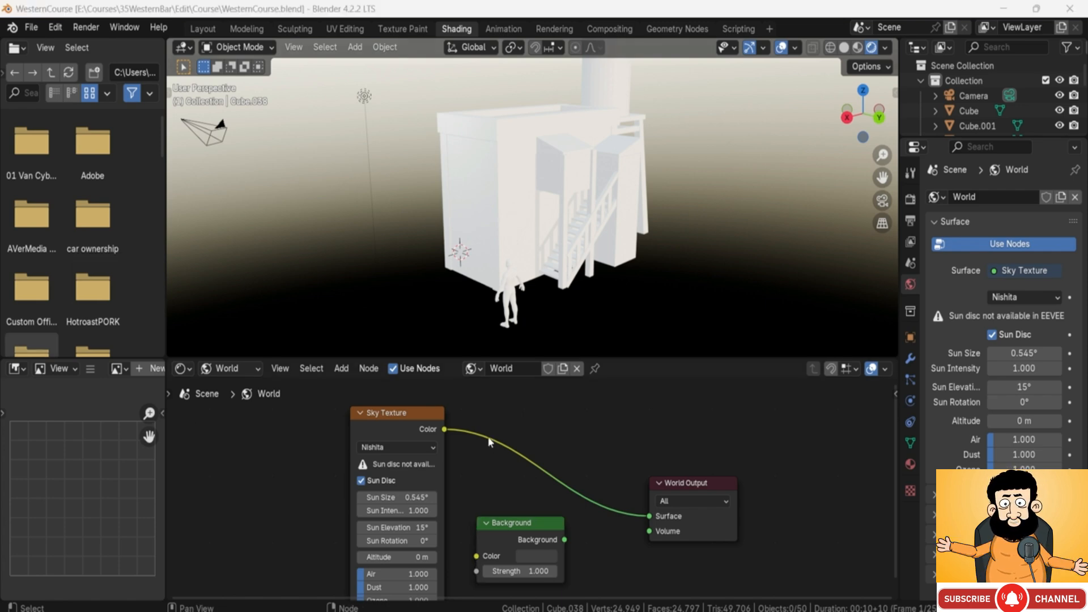
# Set the Sky Texture's sun rotation to 2.7° and its sun intensity to 0.5
pyautogui.moveTo(511, 488); pyautogui.dragTo(509, 479, button='middle')
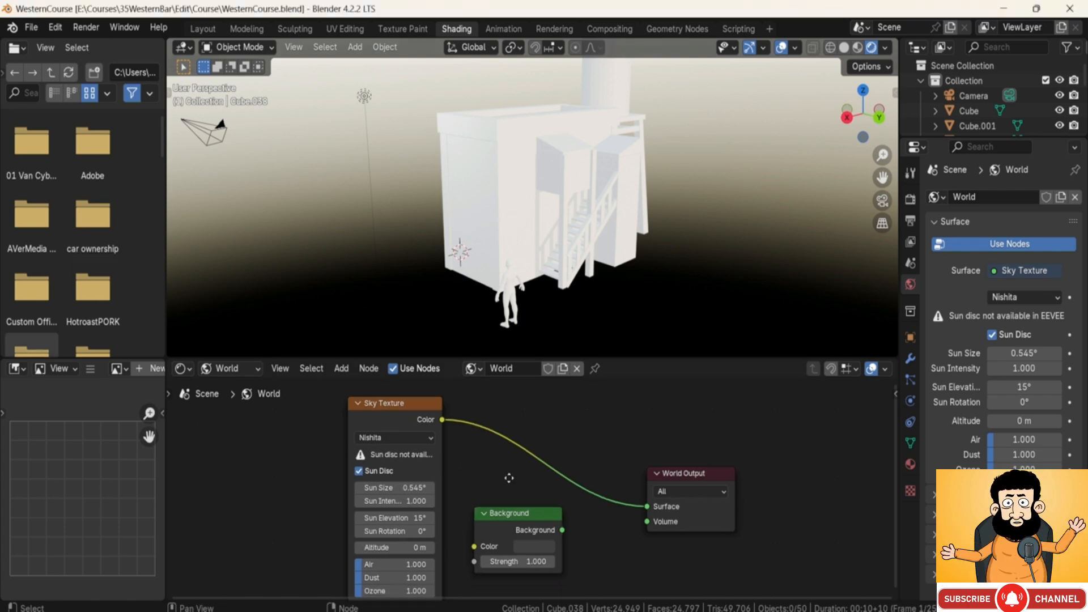
pyautogui.moveTo(385, 531); pyautogui.dragTo(404, 535)
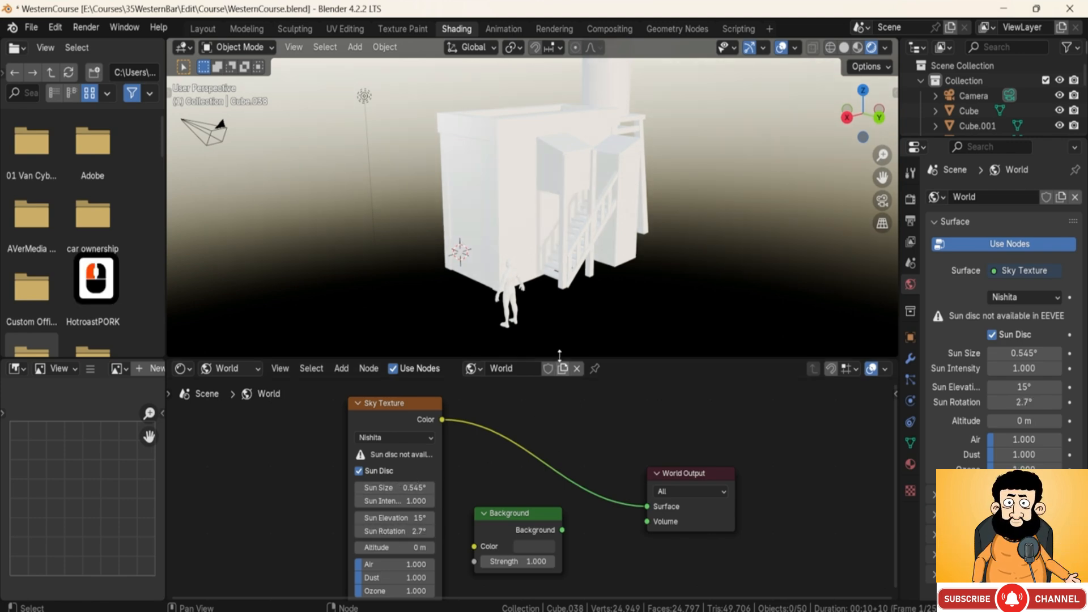
pyautogui.scroll(2, 563, 352)
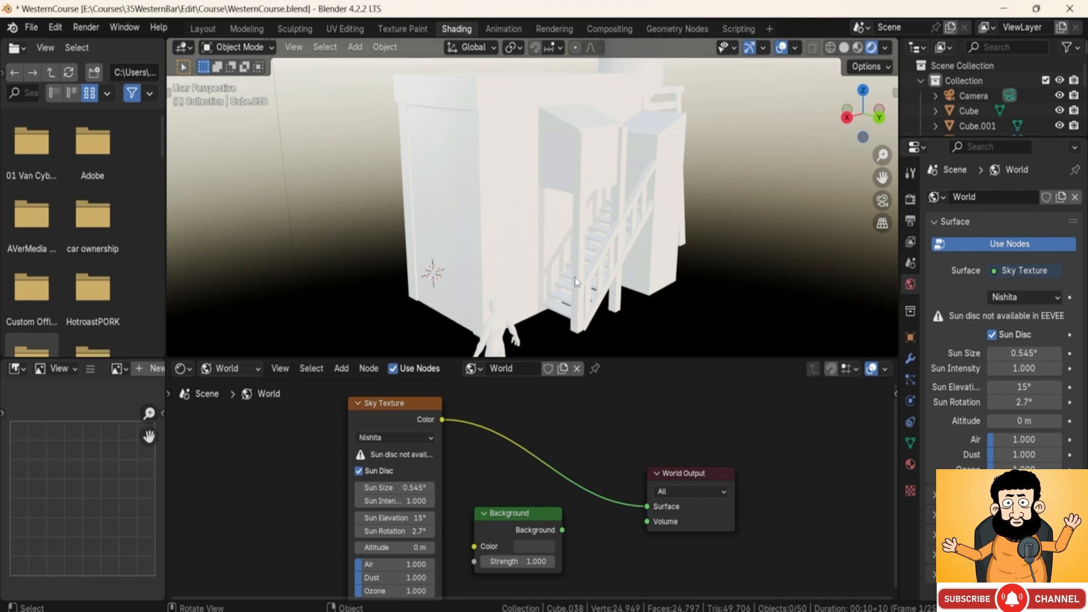
pyautogui.moveTo(570, 245); pyautogui.dragTo(540, 261, button='middle')
pyautogui.moveTo(404, 501); pyautogui.dragTo(406, 501)
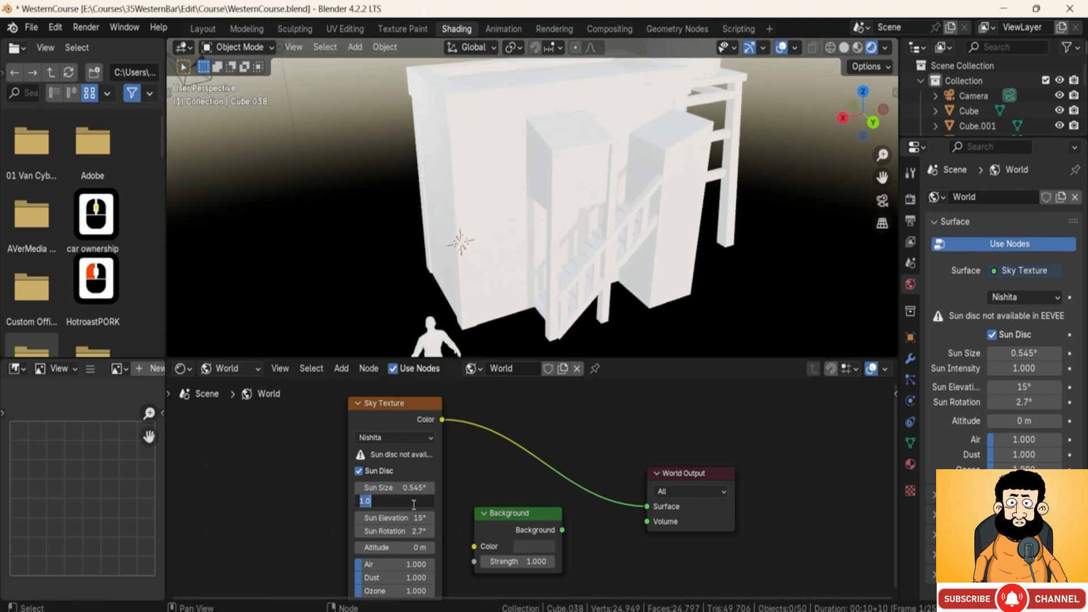
pyautogui.write('.5')
pyautogui.press('Return')
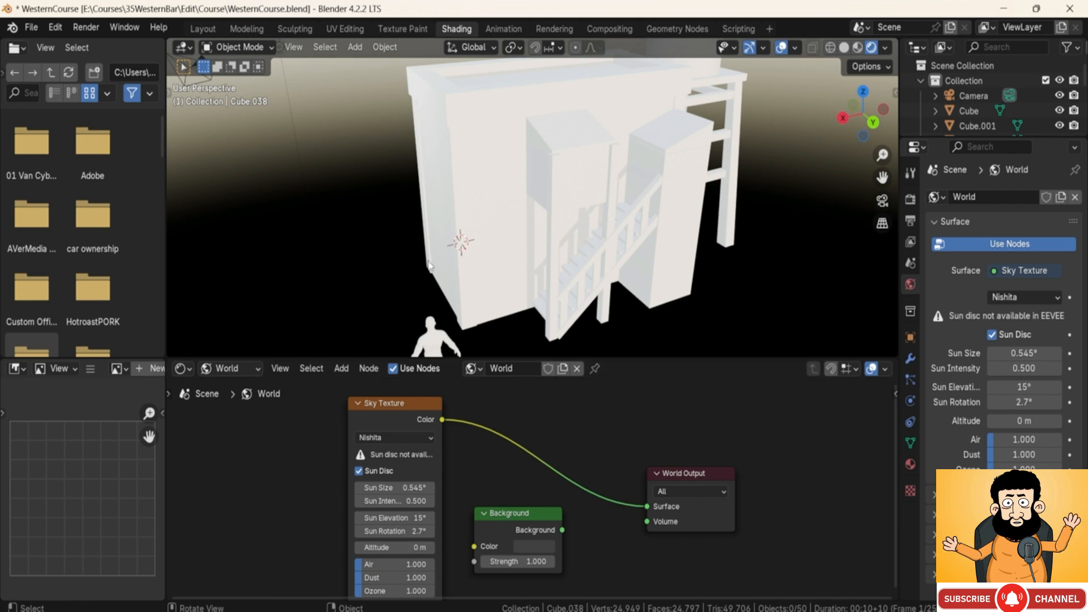
# Set the Sky Texture's air density to 2.5 and check the lighting around the building
pyautogui.moveTo(429, 265); pyautogui.dragTo(499, 258, button='middle')
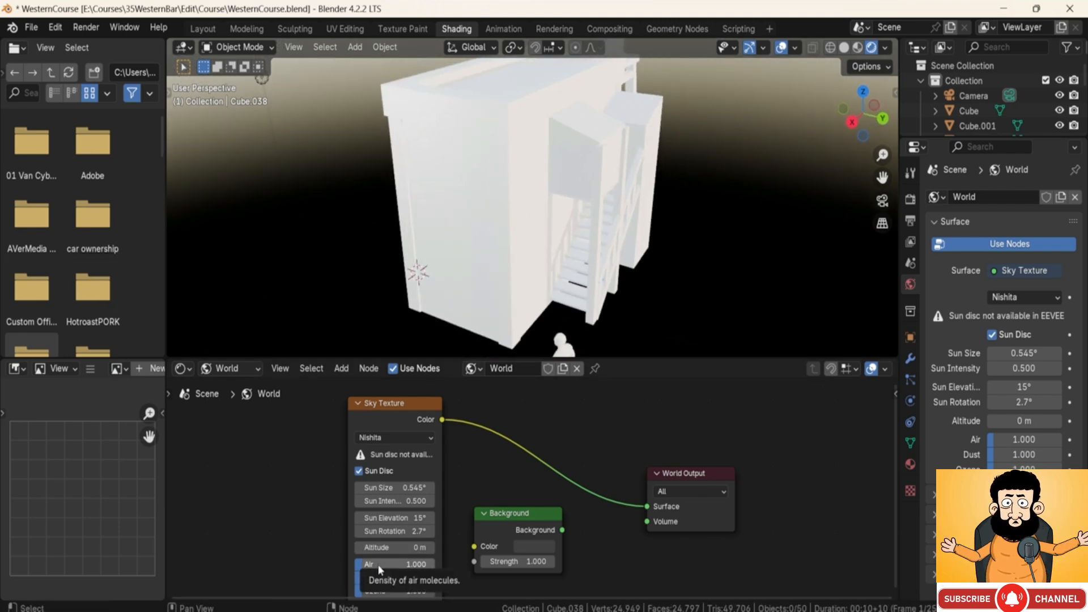
pyautogui.moveTo(379, 566); pyautogui.dragTo(422, 564)
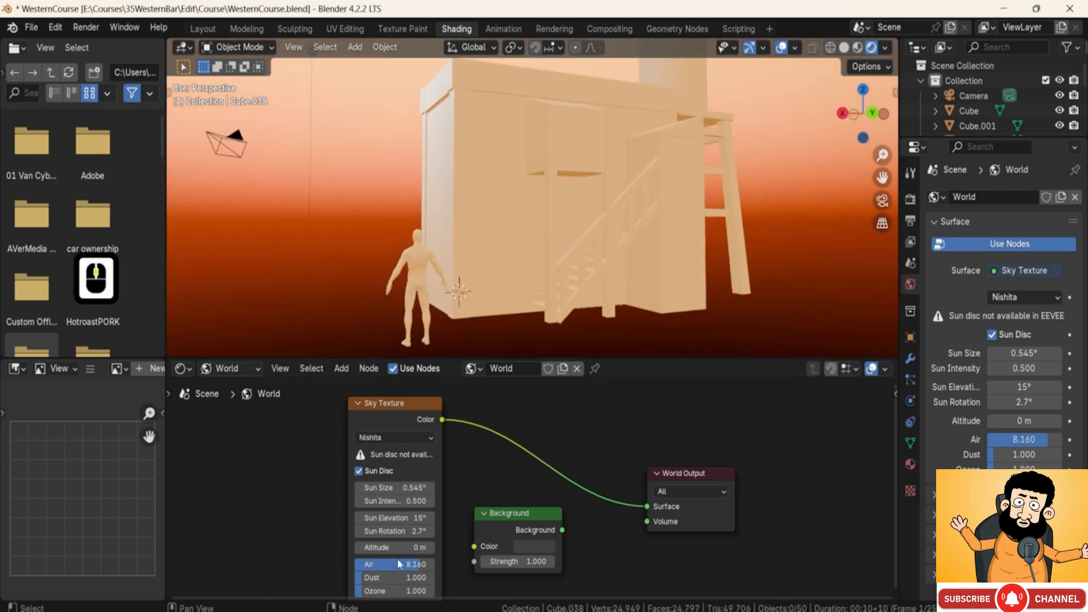
pyautogui.doubleClick(400, 563)
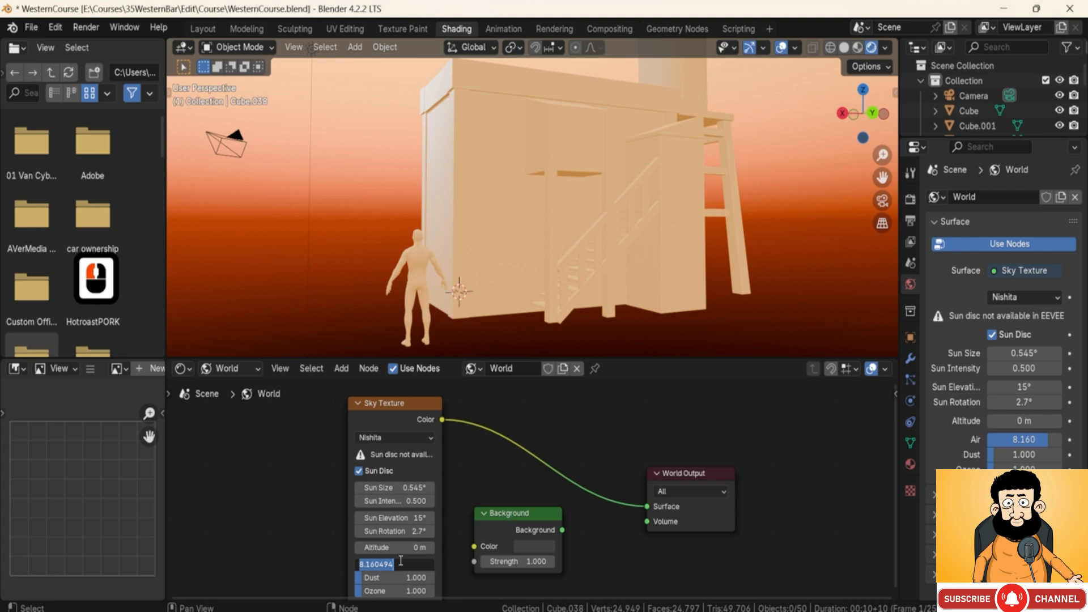
pyautogui.write('2.5')
pyautogui.press('Return')
pyautogui.moveTo(465, 227); pyautogui.dragTo(514, 155, button='middle')
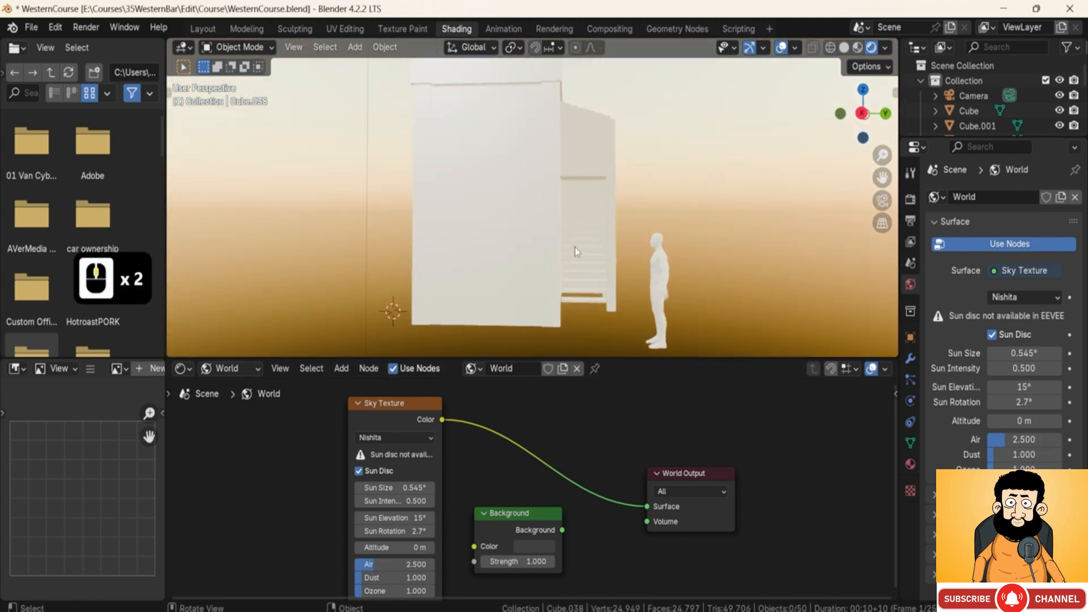
pyautogui.moveTo(575, 251); pyautogui.dragTo(554, 266, button='middle')
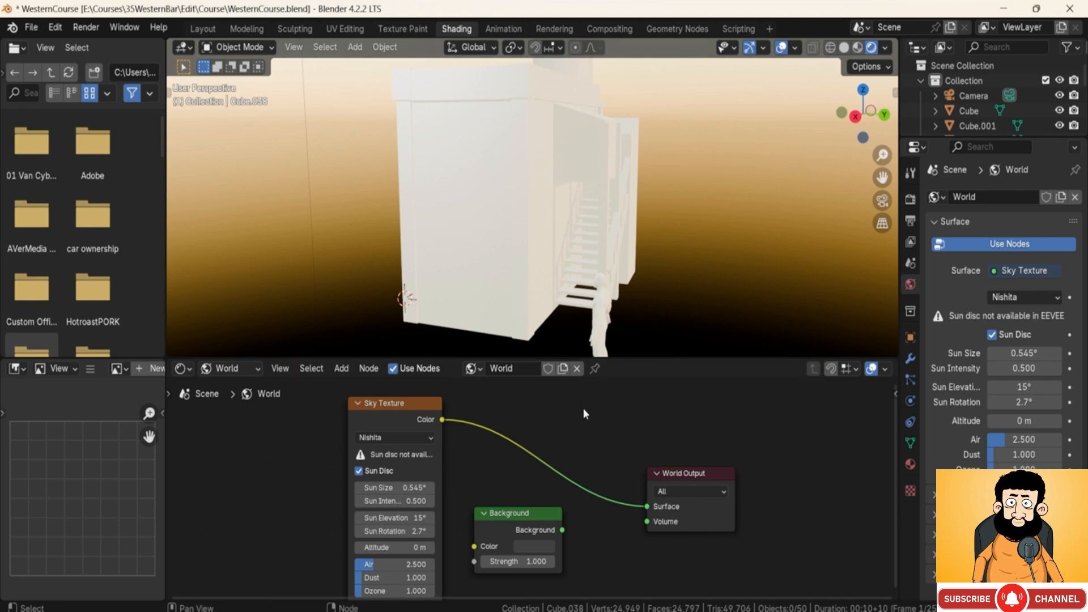
# Switch the render engine to Cycles and set its device to GPU Compute
pyautogui.moveTo(564, 160); pyautogui.dragTo(551, 209, button='middle')
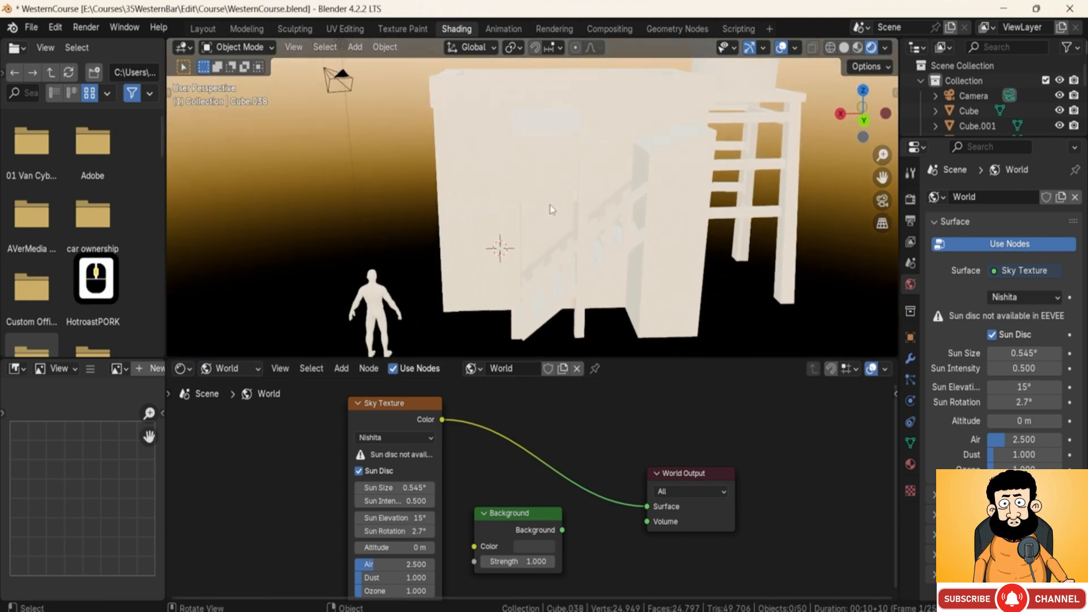
pyautogui.click(910, 201)
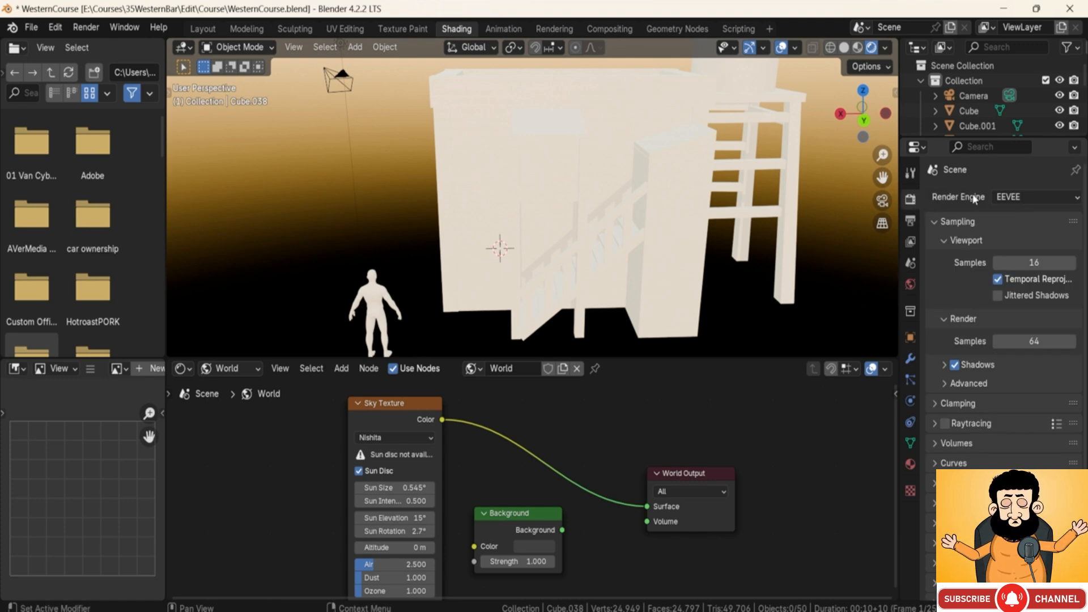
pyautogui.click(1015, 198)
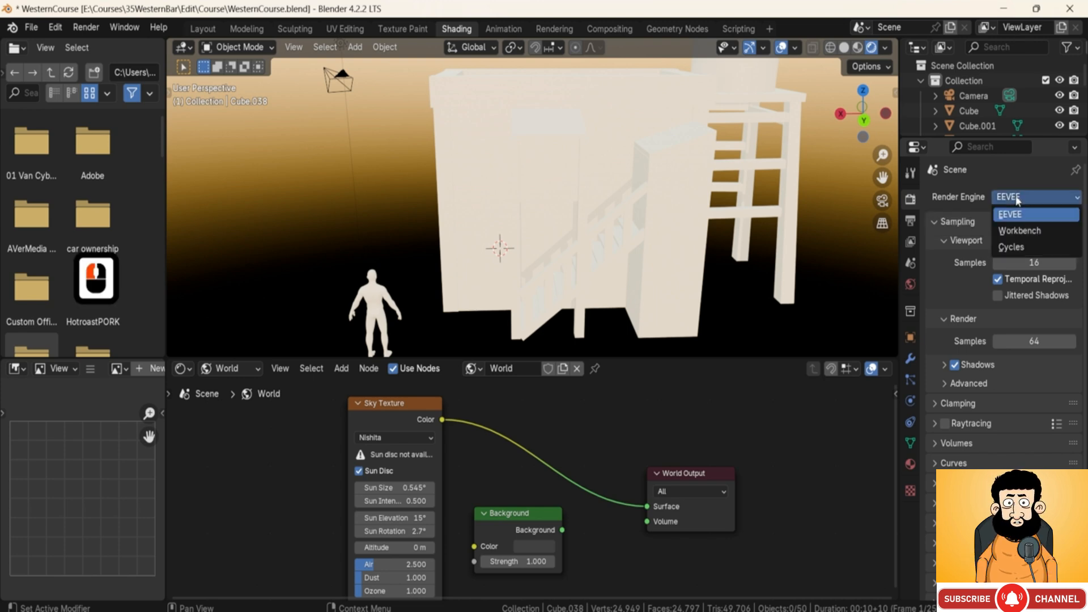
pyautogui.click(1009, 248)
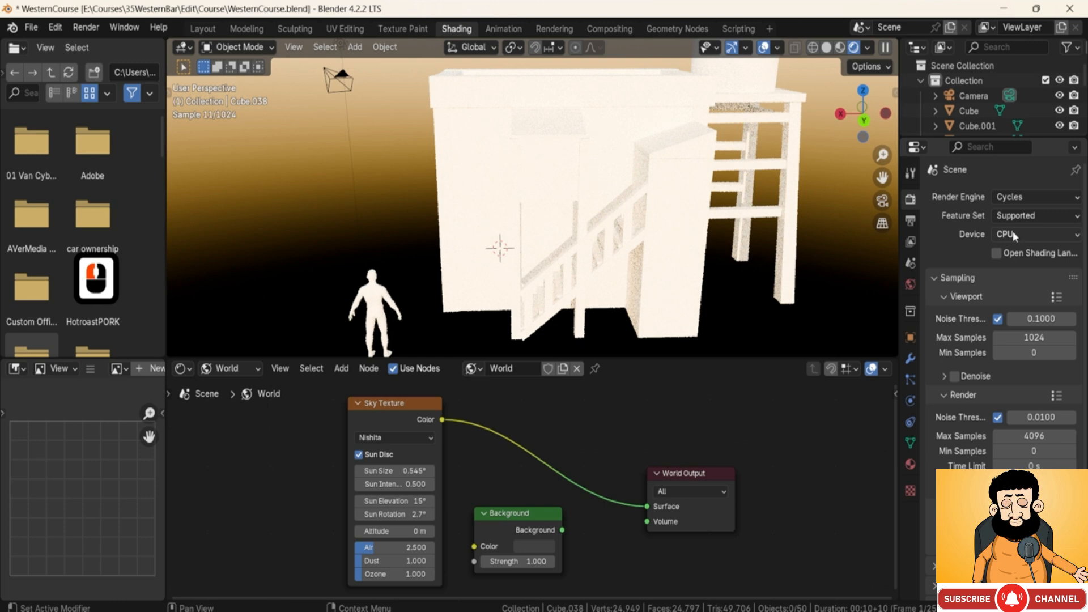
pyautogui.click(1012, 234)
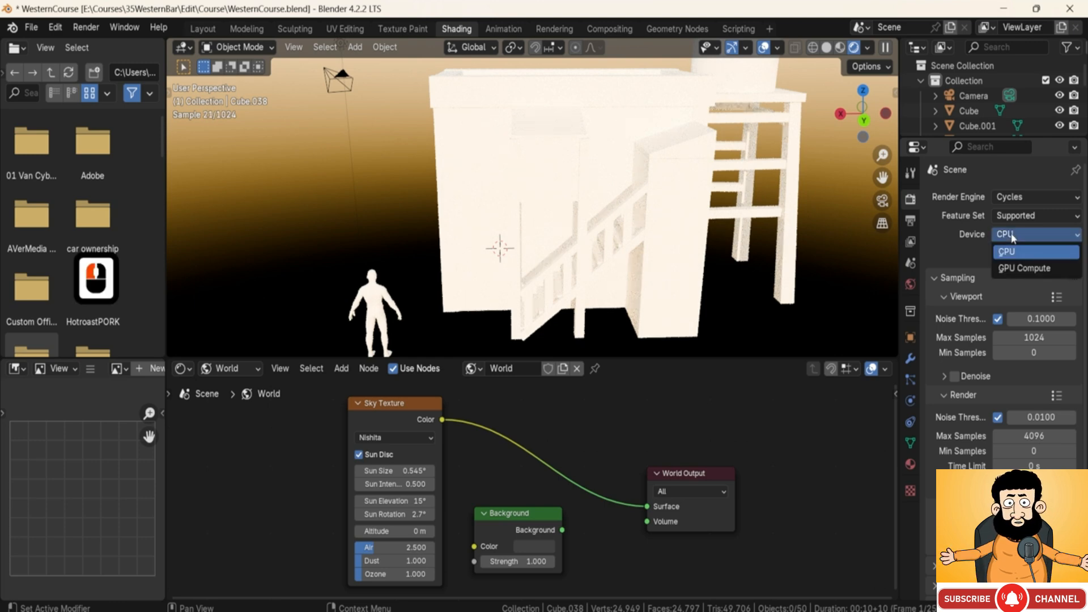
pyautogui.click(1013, 270)
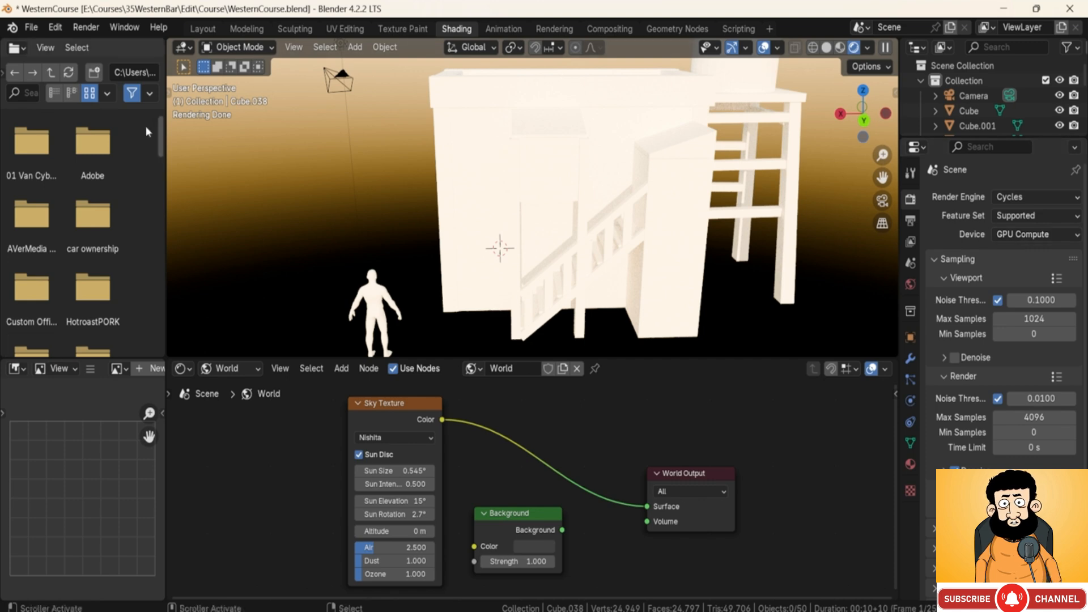
# Review the Cycles render device options in the system preferences and close the preferences without changing anything
pyautogui.click(62, 28)
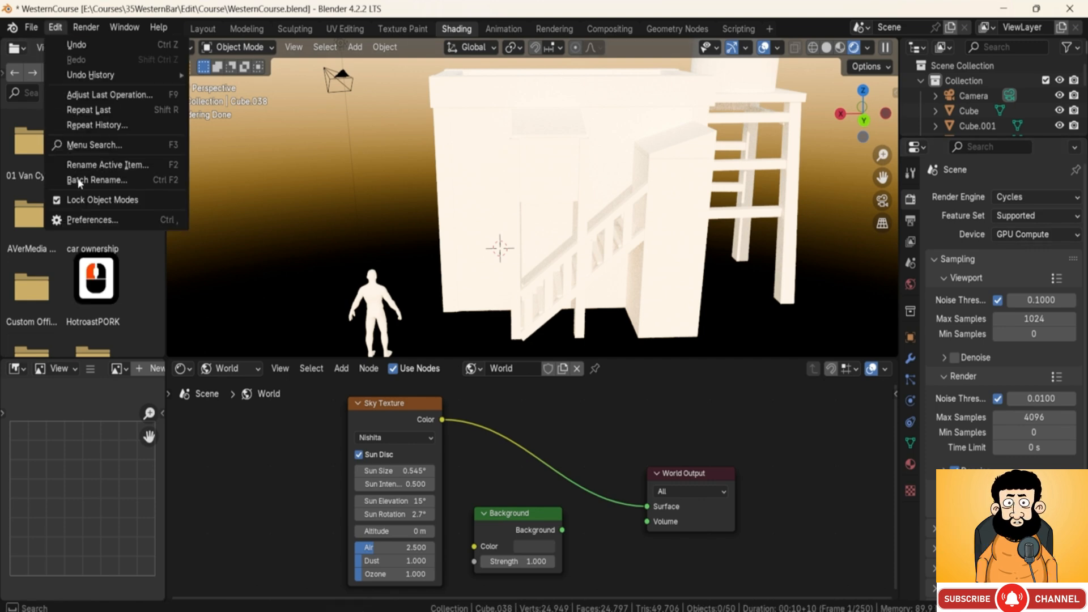
pyautogui.click(83, 222)
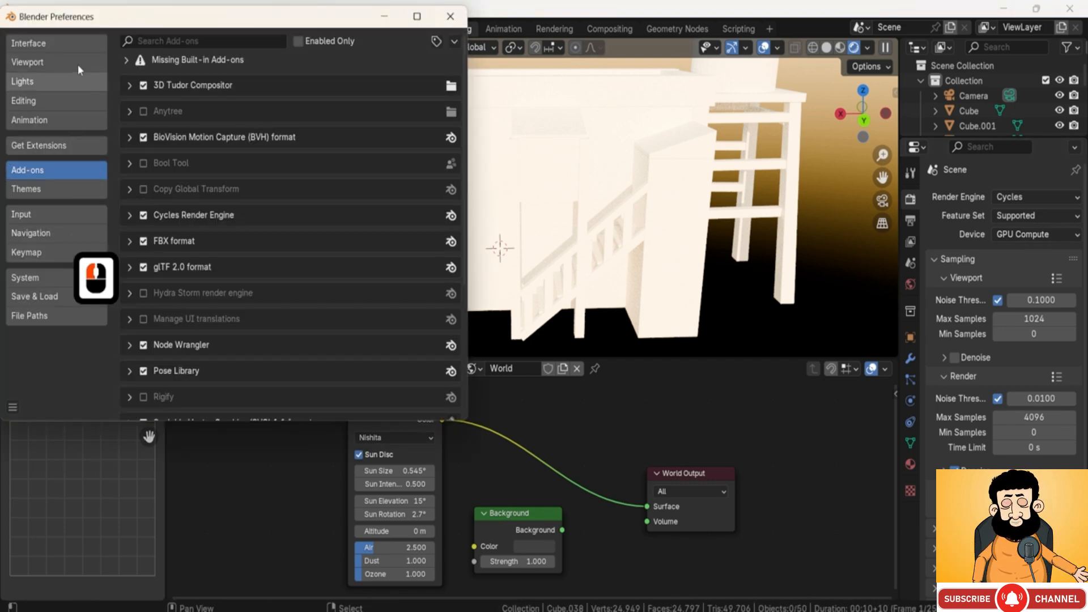
pyautogui.click(46, 275)
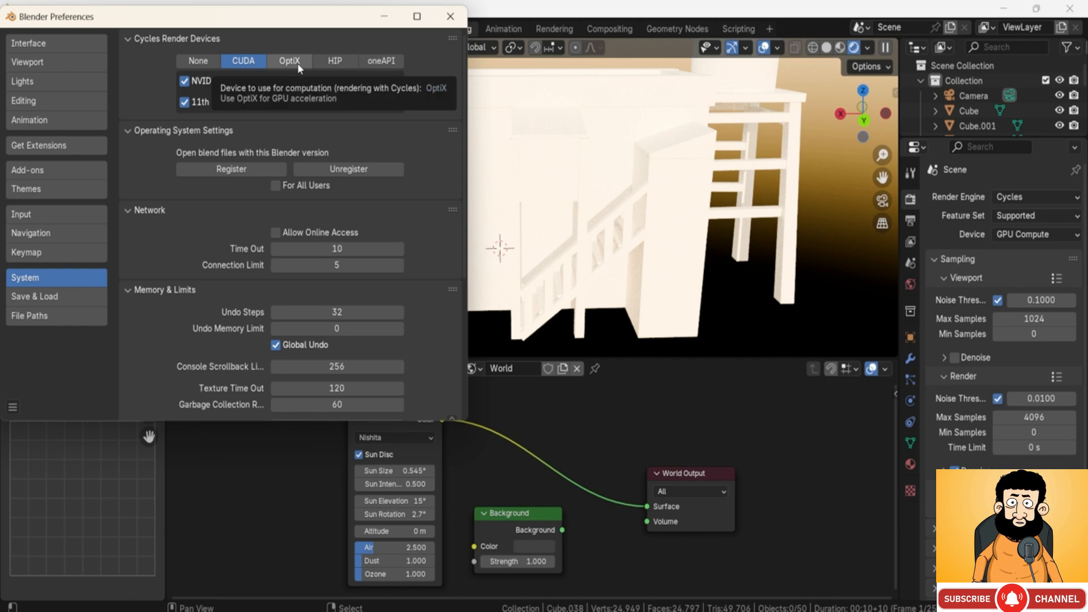
pyautogui.click(451, 16)
# Set the viewport's maximum samples to 20 and enable viewport denoising
pyautogui.click(1033, 318)
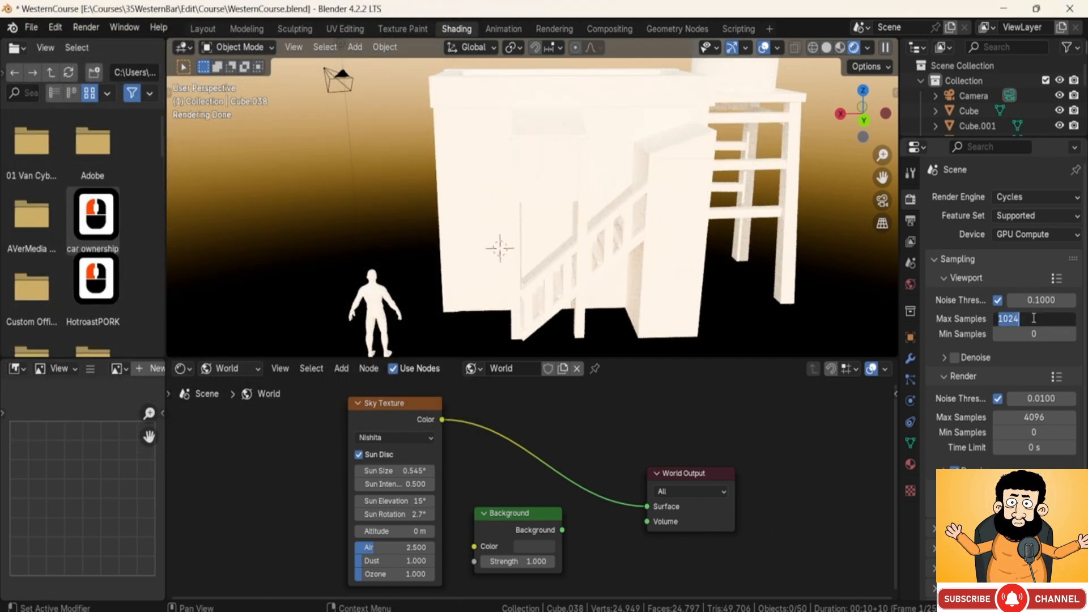
pyautogui.write('20')
pyautogui.press('Return')
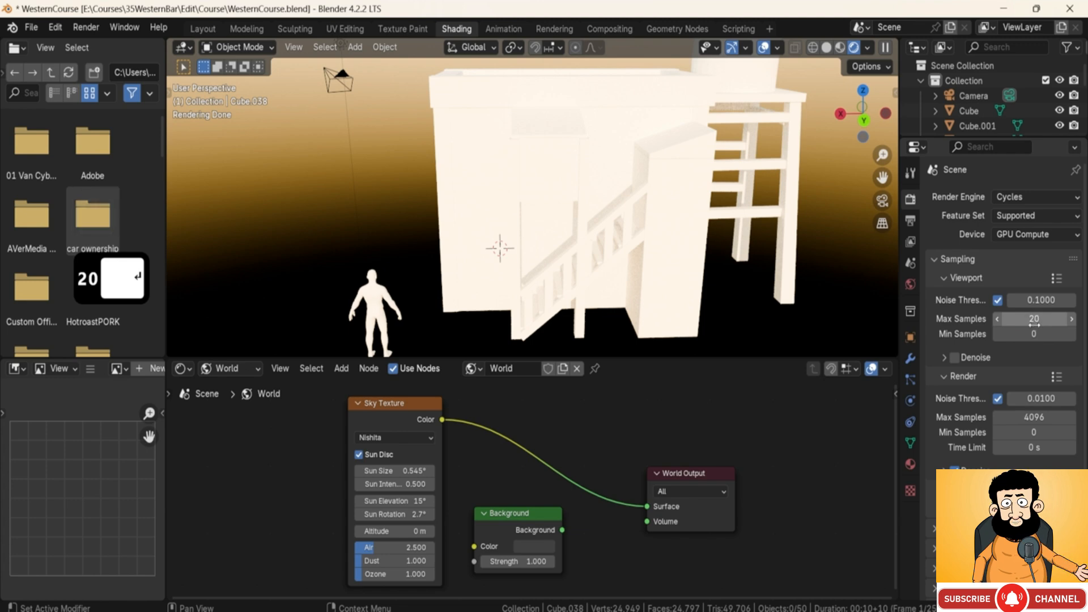
pyautogui.click(953, 358)
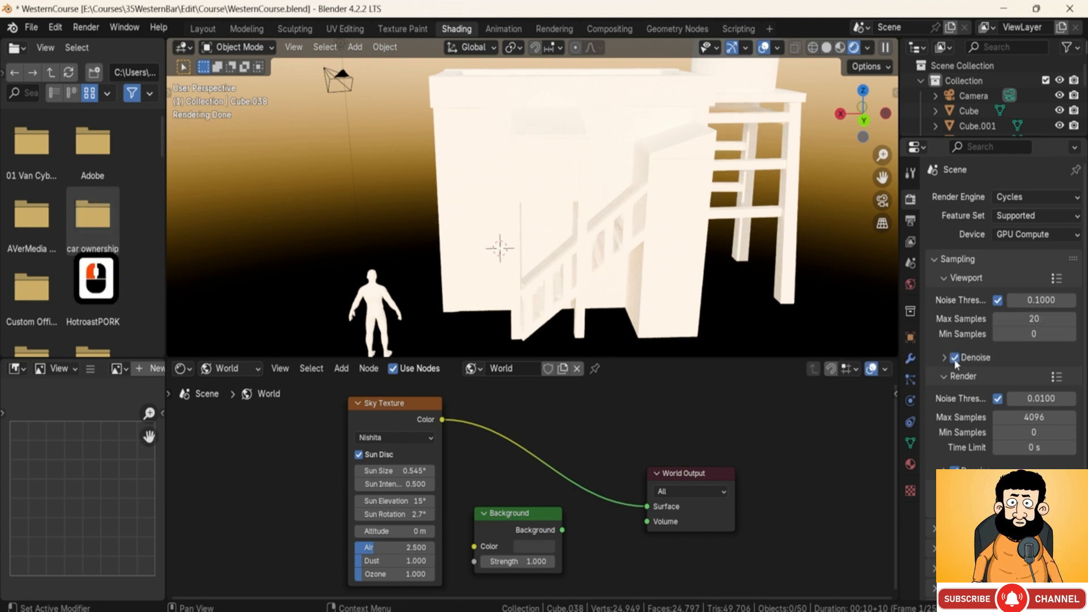
# Select the building's main body (Cube) and give it a new material
pyautogui.moveTo(619, 223); pyautogui.dragTo(643, 193, button='middle')
pyautogui.scroll(2, 703, 218)
pyautogui.scroll(1, 702, 217)
pyautogui.scroll(-2, 664, 208)
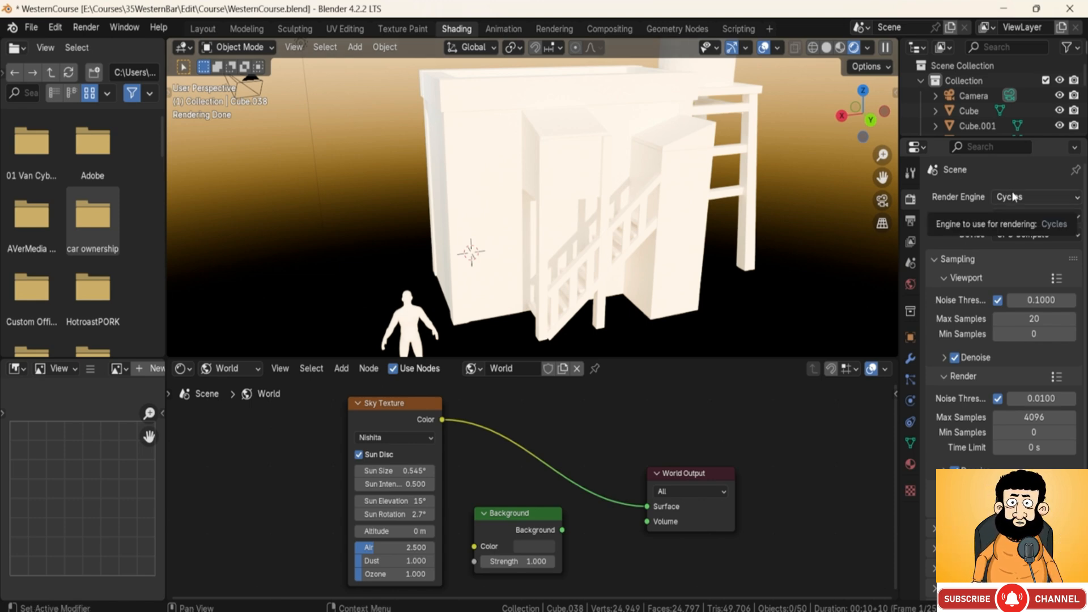
pyautogui.keyDown('shift'); pyautogui.moveTo(578, 214); pyautogui.dragTo(442, 169, button='middle'); pyautogui.keyUp('shift')
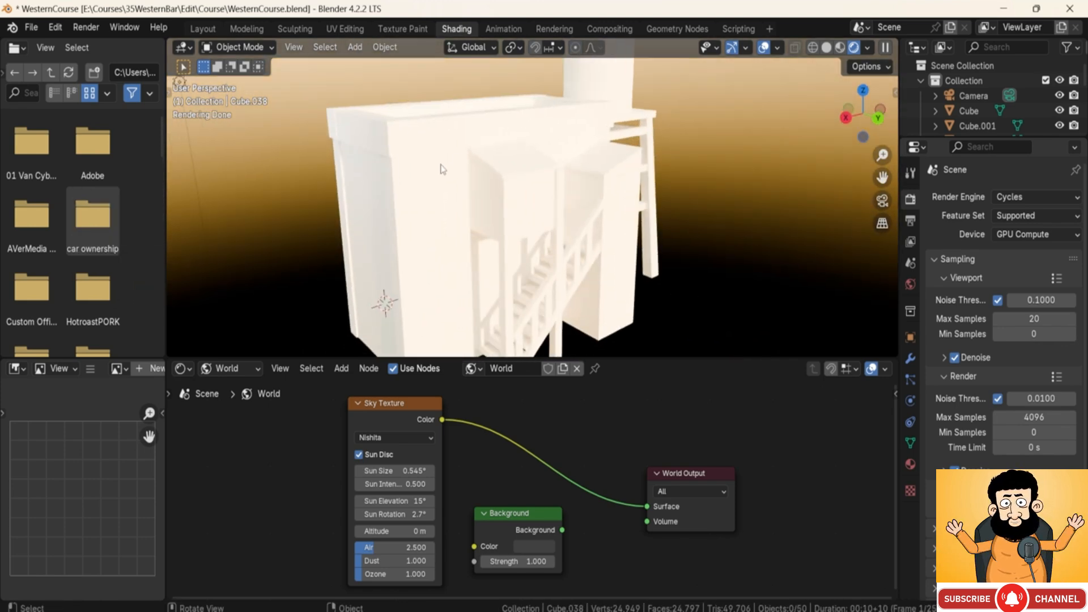
pyautogui.click(443, 170)
pyautogui.click(911, 465)
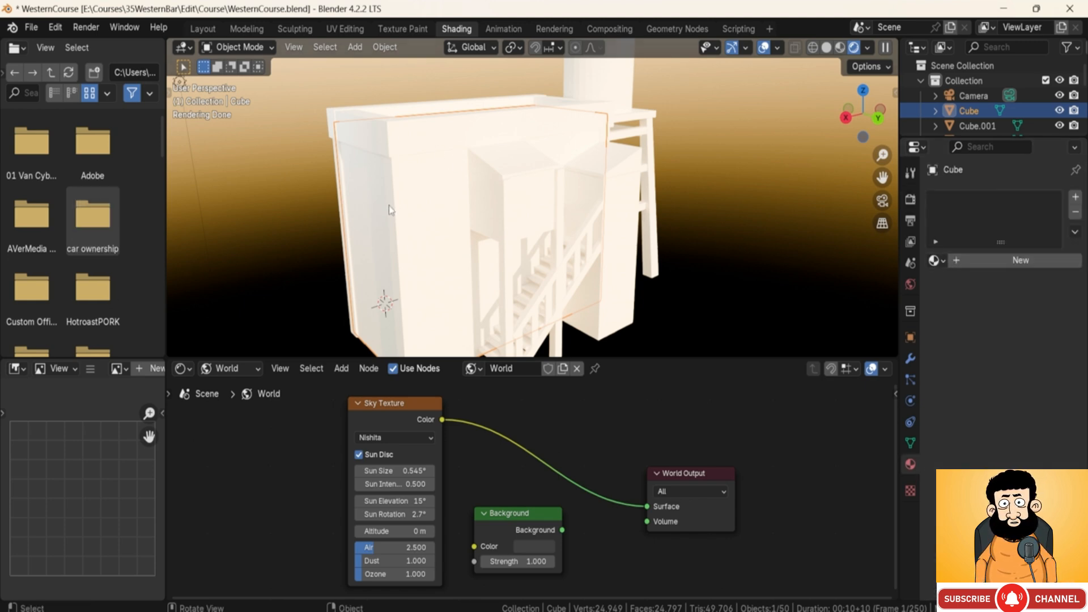
pyautogui.moveTo(388, 206); pyautogui.dragTo(534, 201, button='middle')
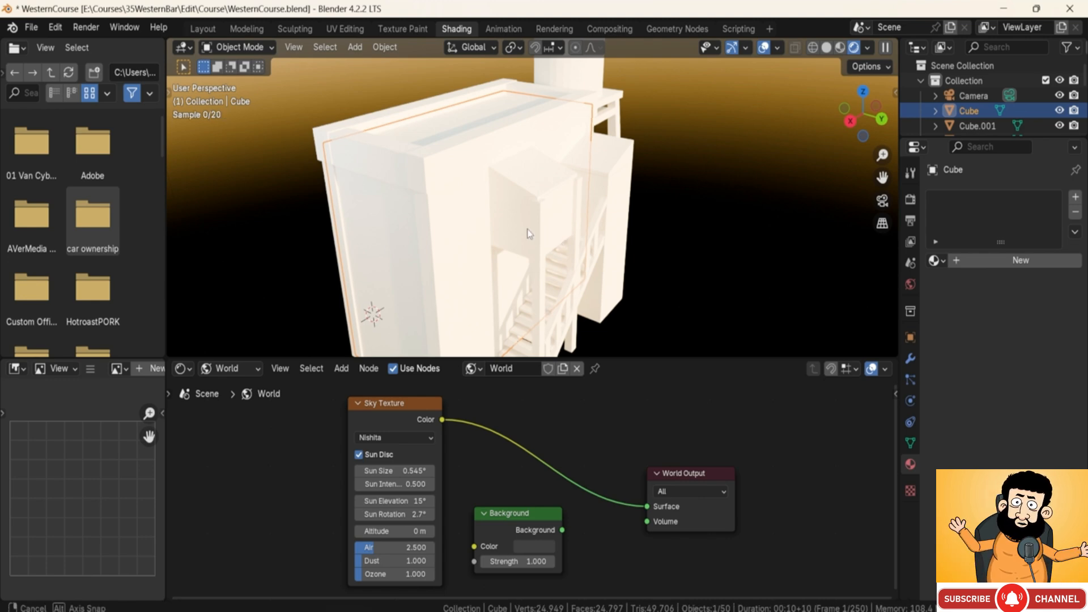
pyautogui.moveTo(530, 233); pyautogui.dragTo(552, 175, button='middle')
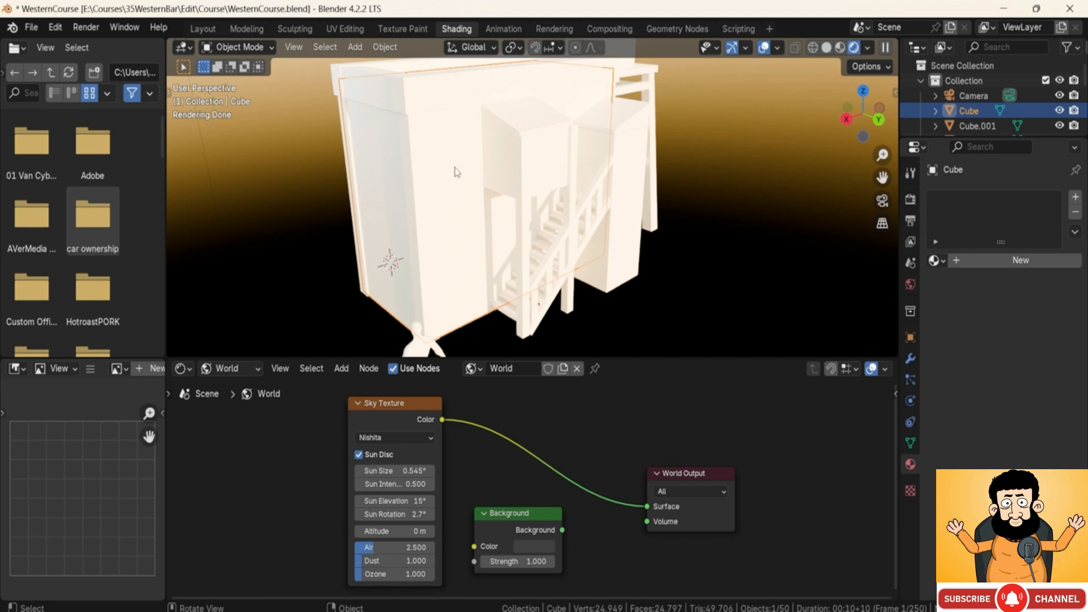
pyautogui.click(971, 260)
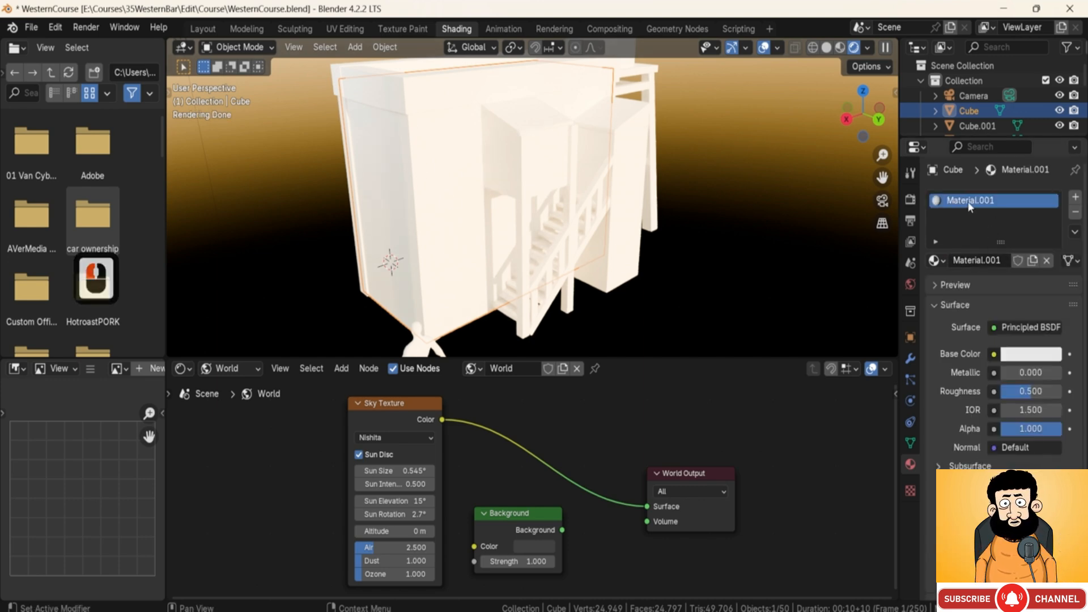
# Rename the building's new material as GreyboxMat
pyautogui.doubleClick(981, 202)
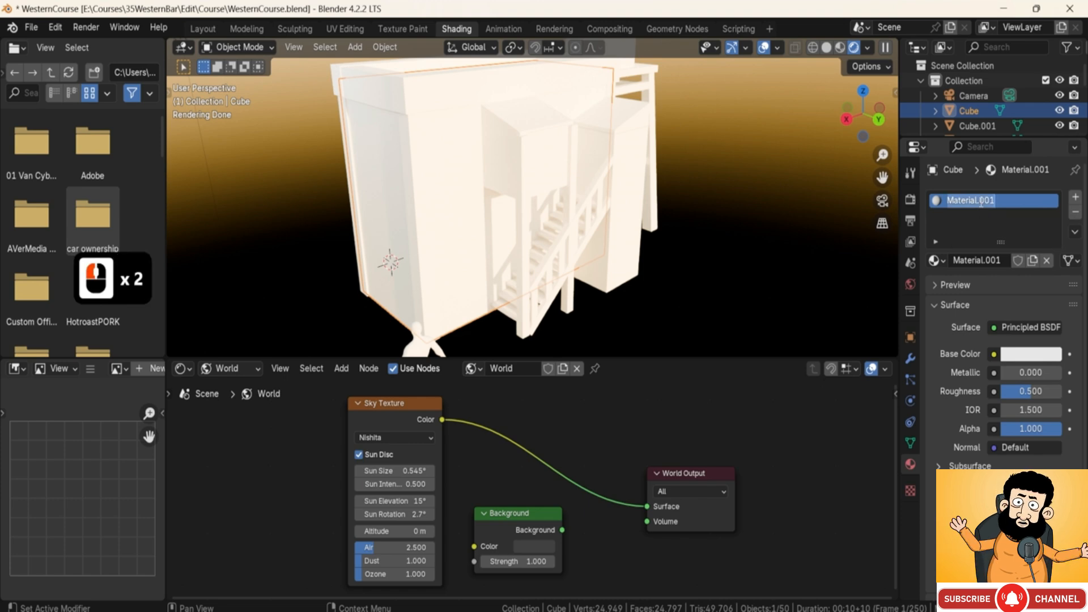
pyautogui.write('G')
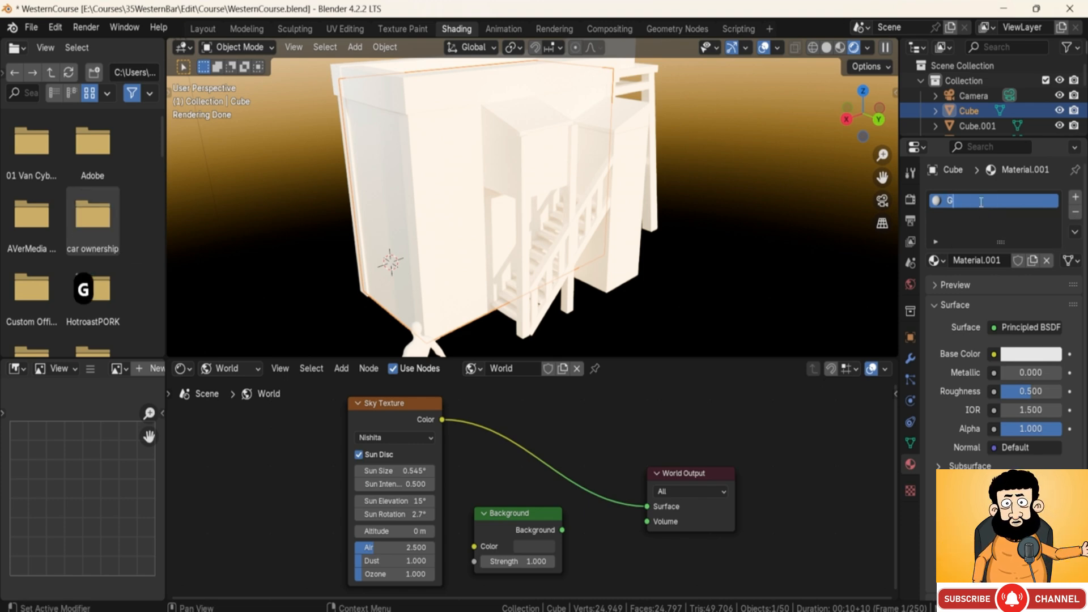
pyautogui.write('reyboxMat')
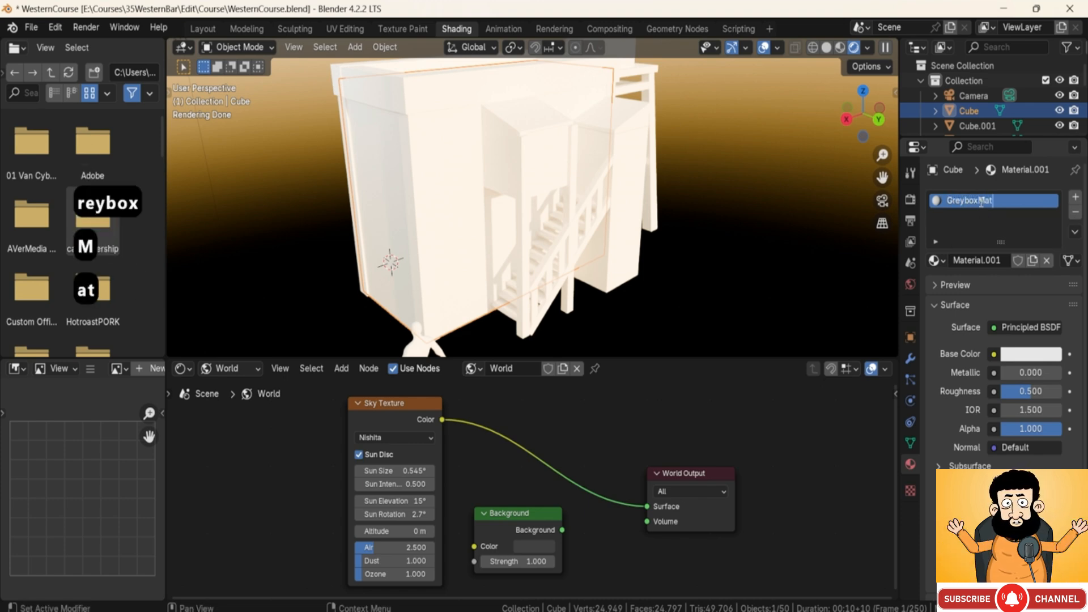
pyautogui.press('Return')
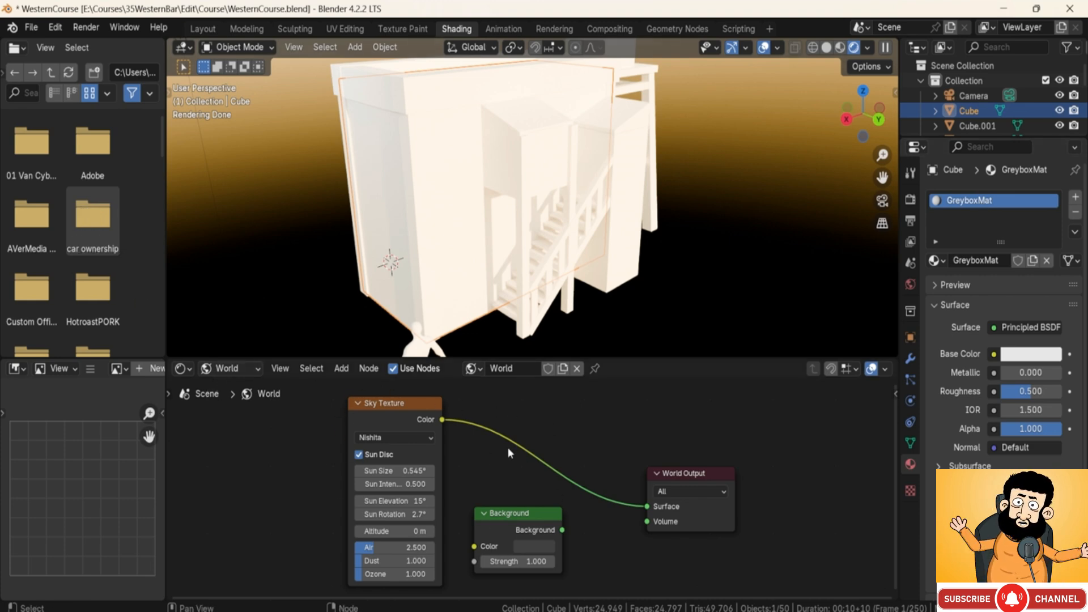
# Switch the shader editor from World to Object shading to work on GreyboxMat's nodes
pyautogui.click(245, 367)
pyautogui.click(226, 407)
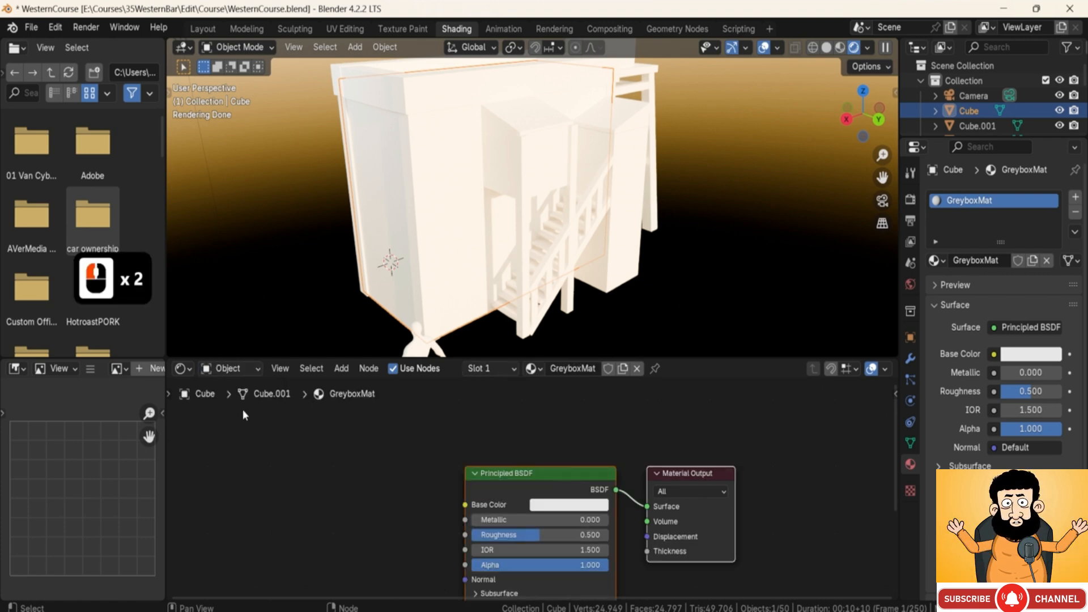
pyautogui.scroll(-5, 460, 453)
pyautogui.scroll(3, 428, 462)
pyautogui.scroll(2, 429, 461)
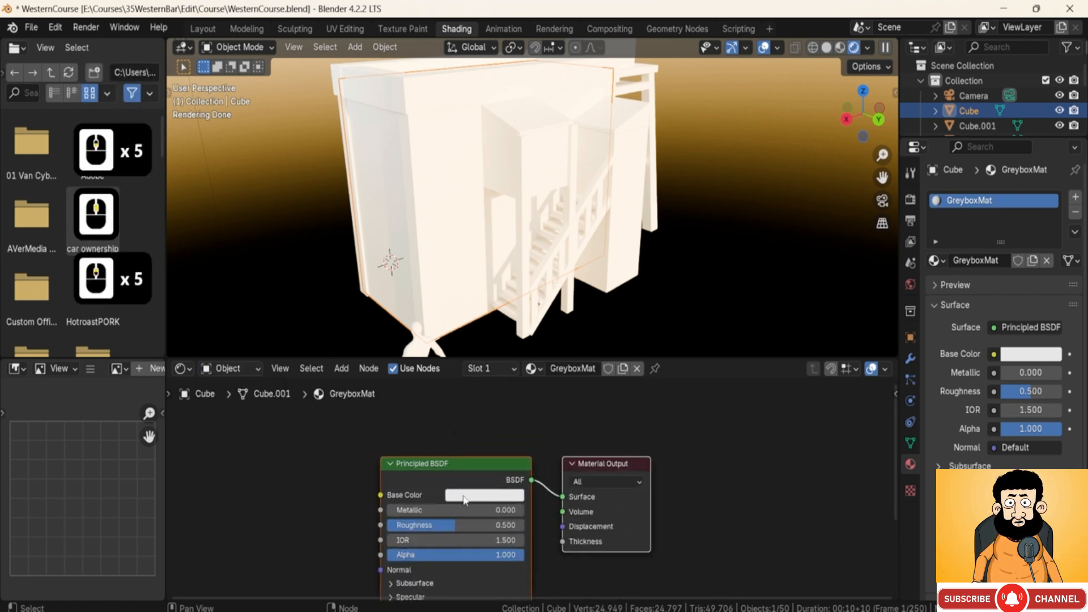
# Darken the Principled BSDF's base color to a mid grey with a value of about 0.359 and check the building
pyautogui.click(456, 495)
pyautogui.click(456, 495)
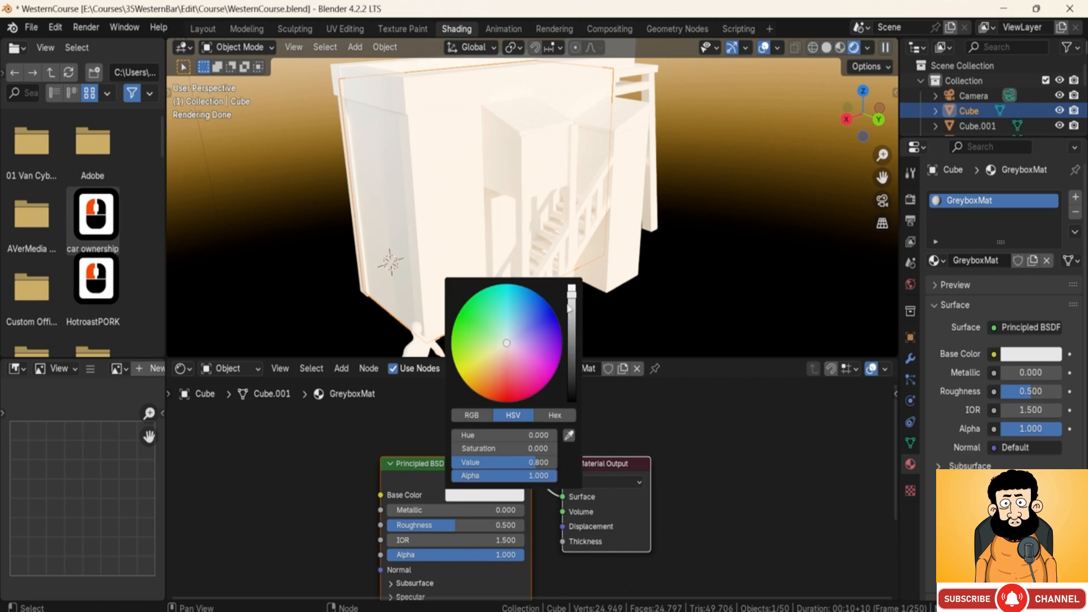
pyautogui.moveTo(571, 288); pyautogui.dragTo(571, 329)
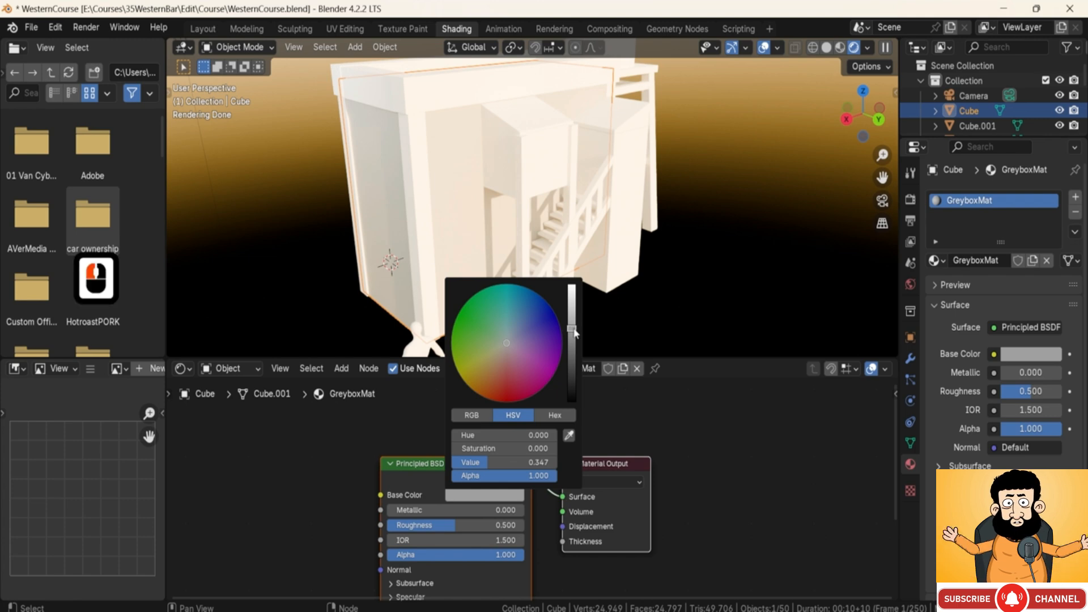
pyautogui.moveTo(573, 329); pyautogui.dragTo(574, 327)
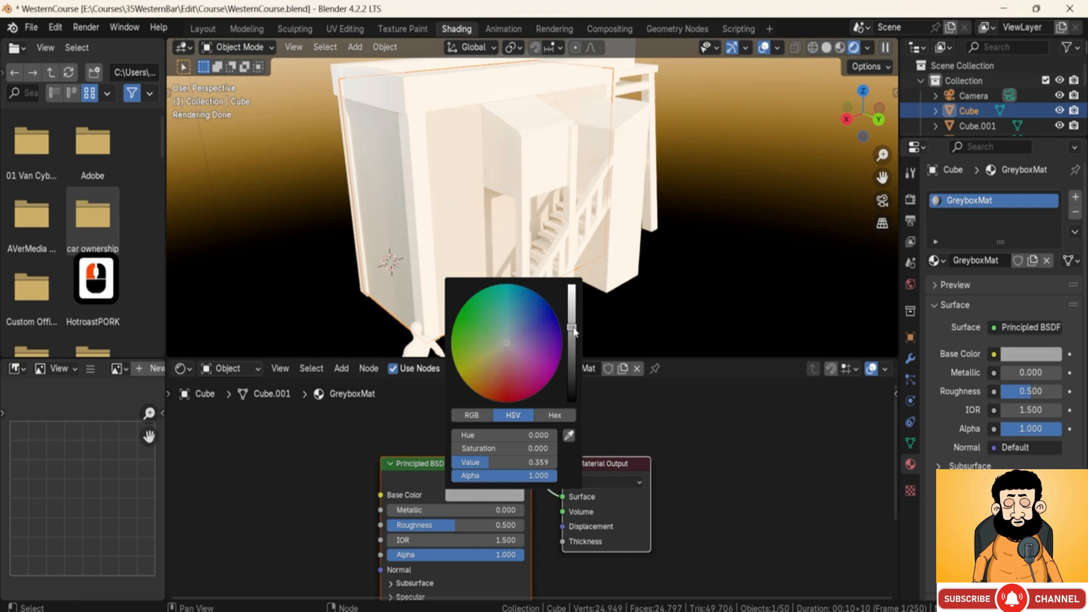
pyautogui.moveTo(426, 228); pyautogui.dragTo(445, 238, button='middle')
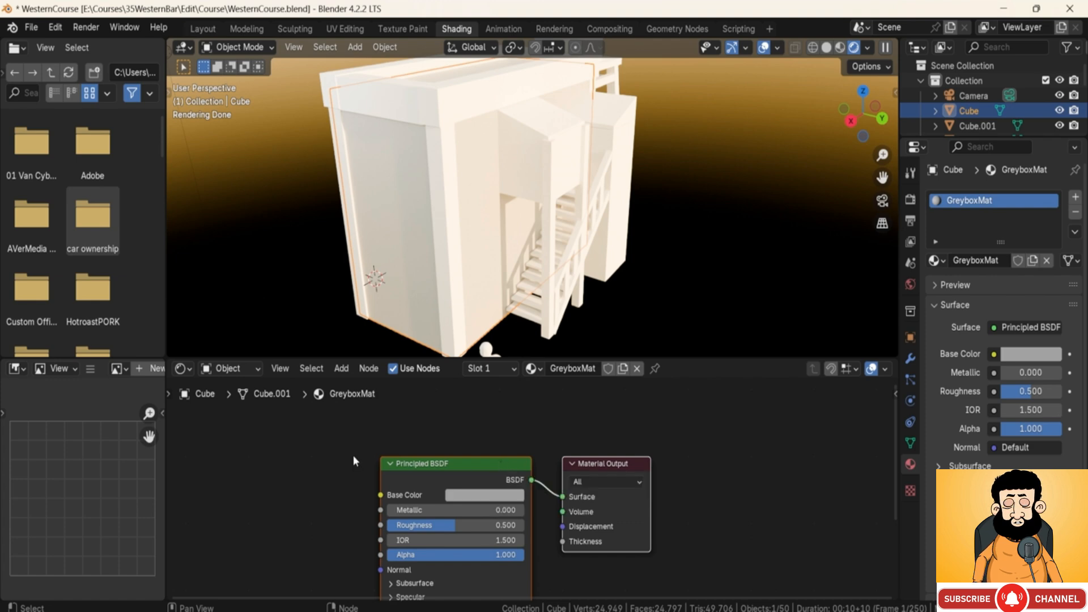
# Add an Ambient Occlusion node to GreyboxMat and connect its Color output to the Principled BSDF's Base Color input
pyautogui.moveTo(352, 454); pyautogui.dragTo(481, 431, button='middle')
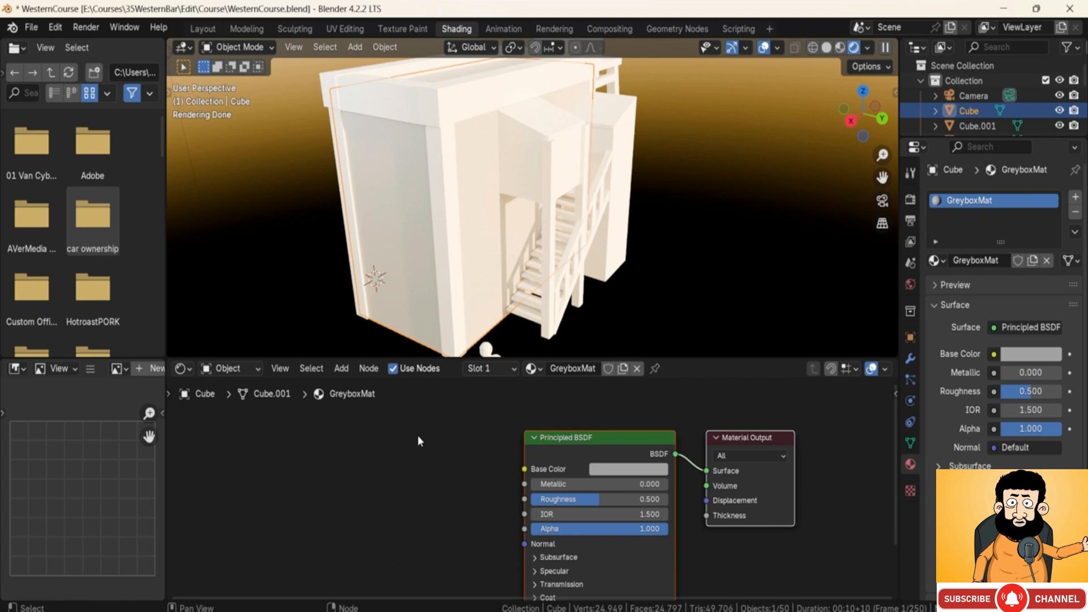
pyautogui.moveTo(423, 439); pyautogui.dragTo(533, 459, button='middle')
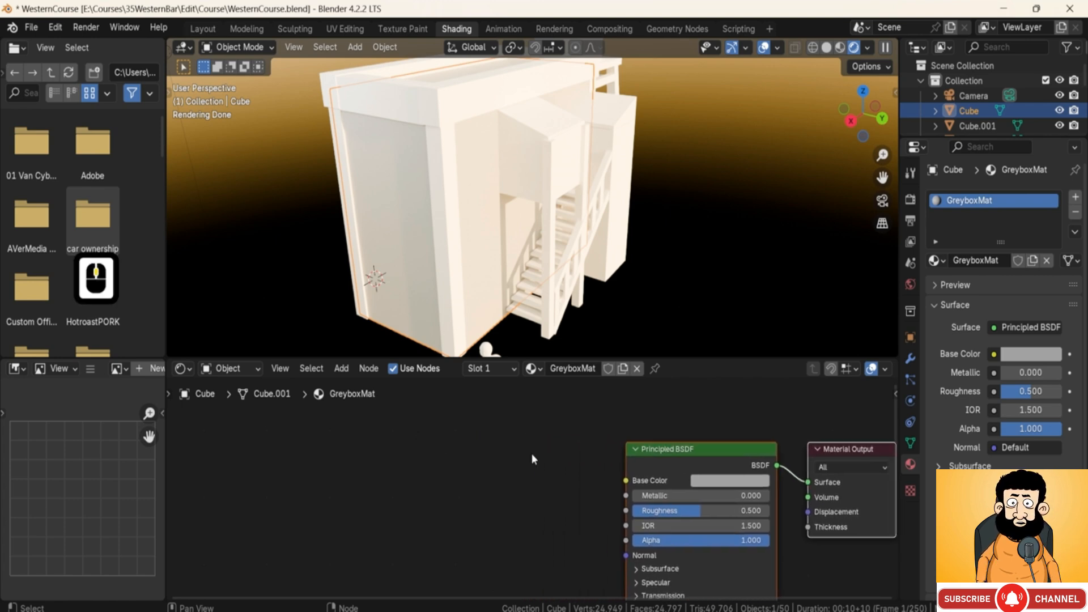
pyautogui.click(423, 437)
pyautogui.hotkey('shift', 'a')
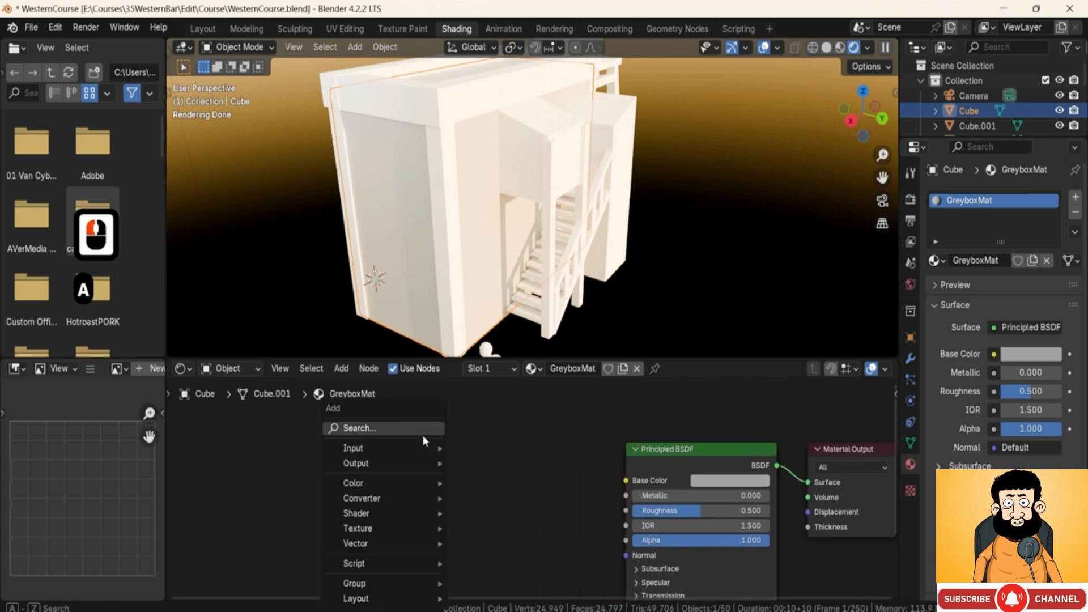
pyautogui.write('ambien')
pyautogui.press('Return')
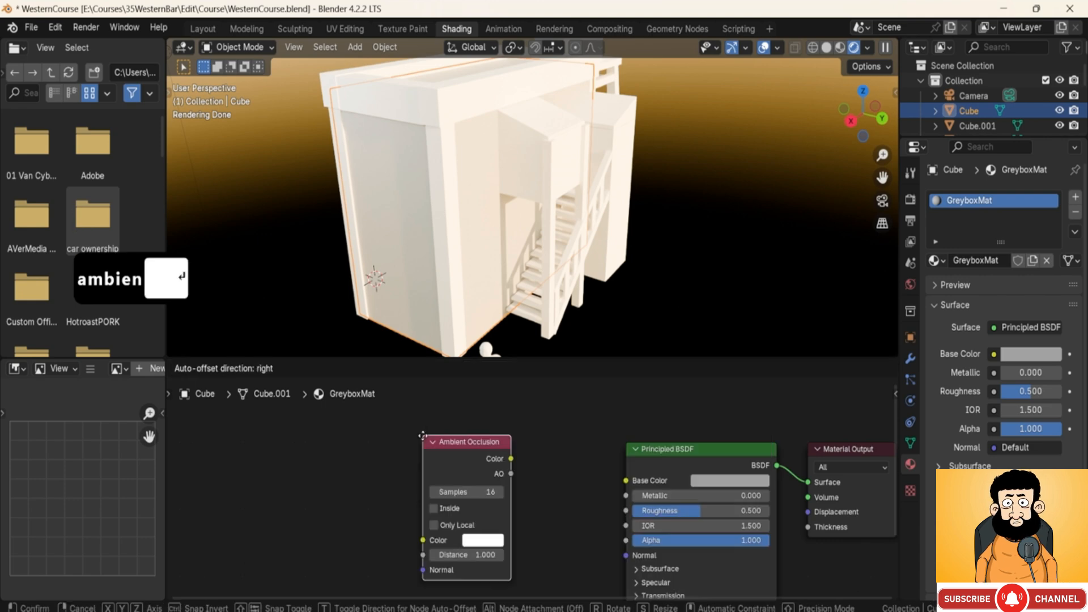
pyautogui.click(425, 438)
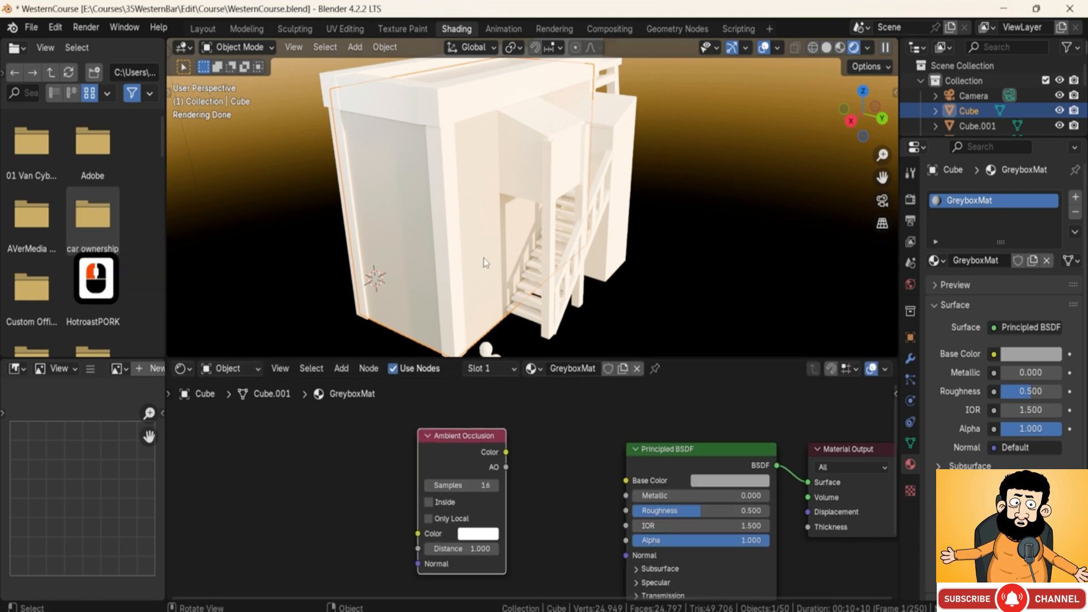
pyautogui.keyDown('shift'); pyautogui.moveTo(481, 184); pyautogui.dragTo(502, 203, button='middle'); pyautogui.keyUp('shift')
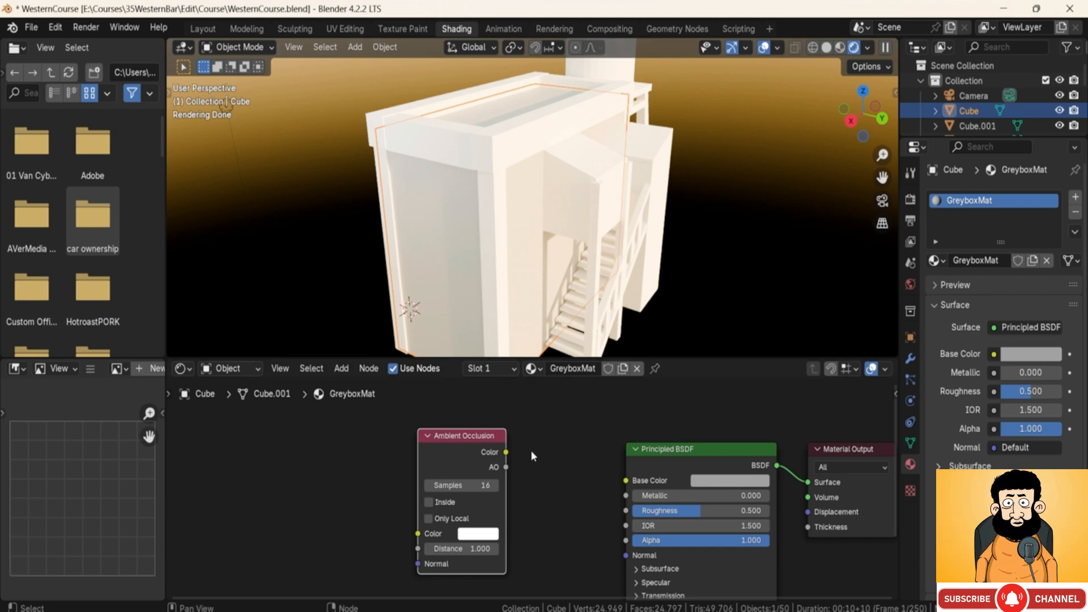
pyautogui.moveTo(506, 451); pyautogui.dragTo(626, 480)
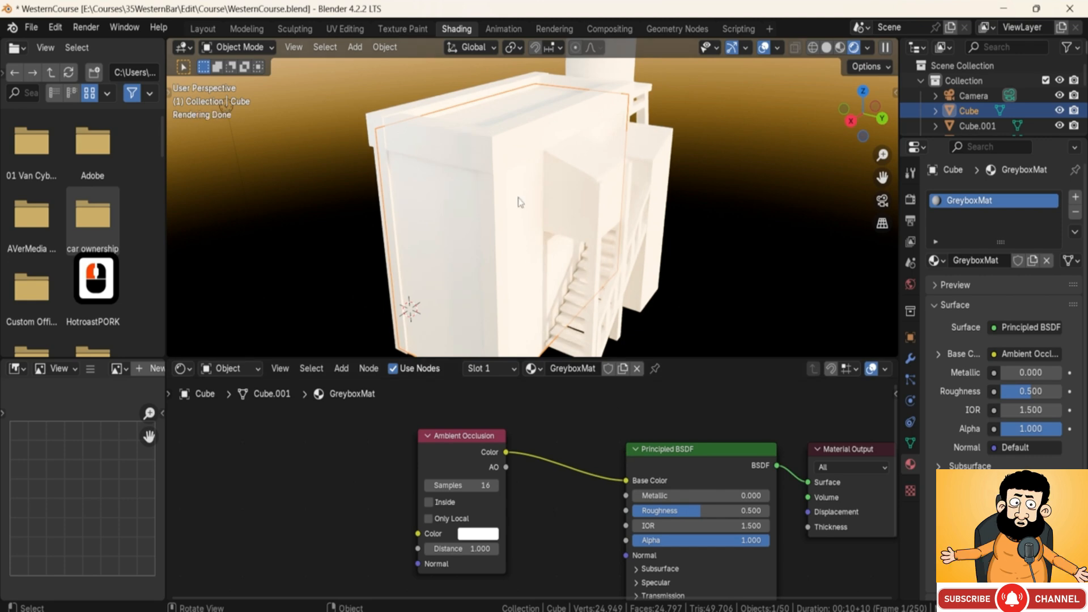
# Disconnect the Ambient Occlusion color from the Principled BSDF's Base Color and reconnect it to compare the shading at the building's corner
pyautogui.scroll(6, 518, 202)
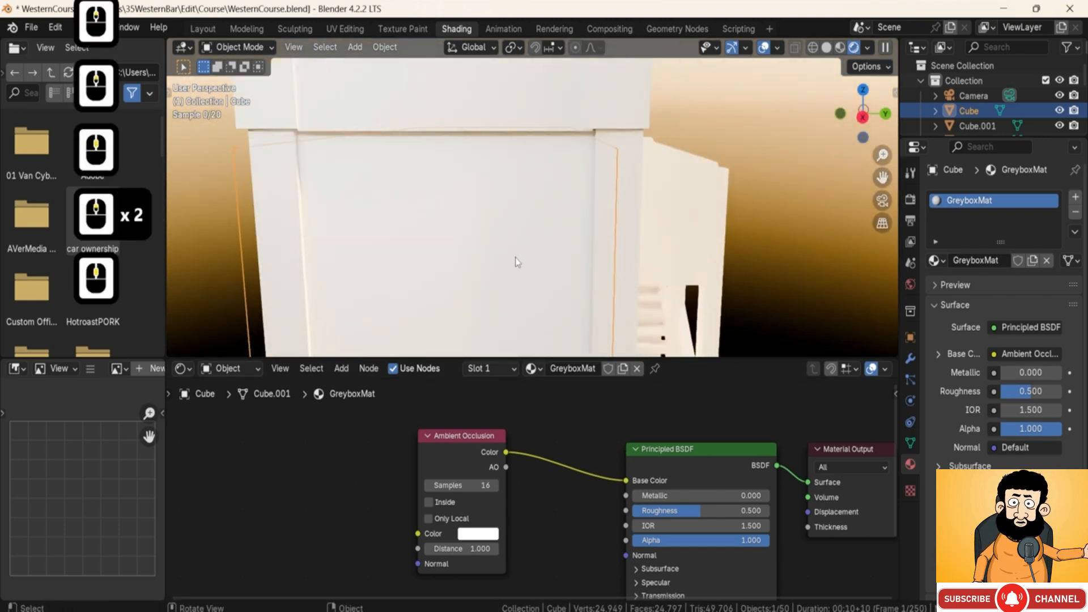
pyautogui.moveTo(517, 262); pyautogui.dragTo(643, 203, button='middle')
pyautogui.scroll(2, 642, 202)
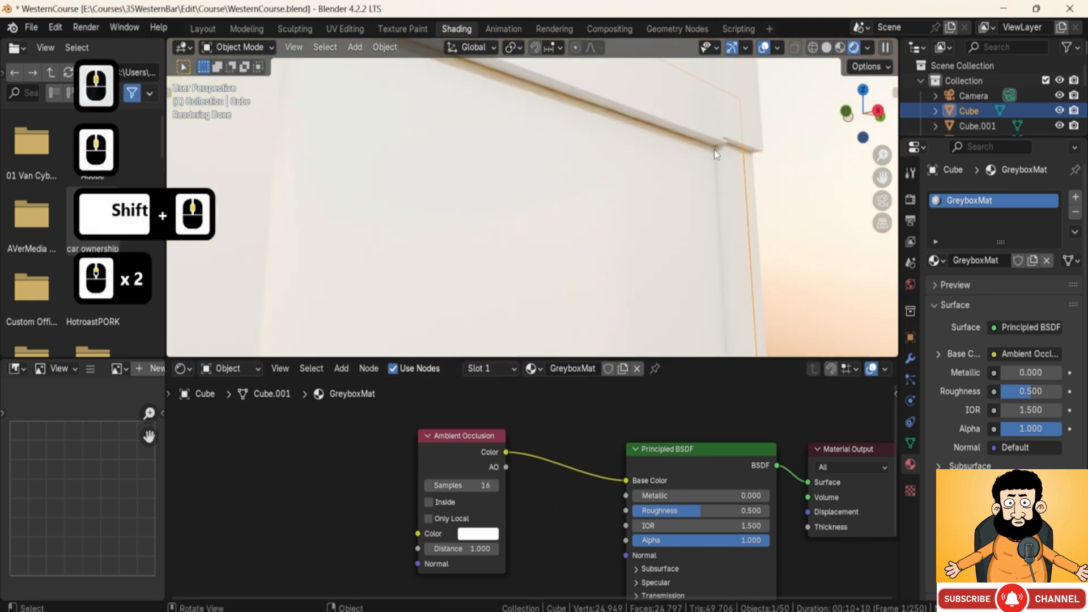
pyautogui.keyDown('ctrl'); pyautogui.moveTo(600, 456); pyautogui.dragTo(579, 493, button='right'); pyautogui.keyUp('ctrl')
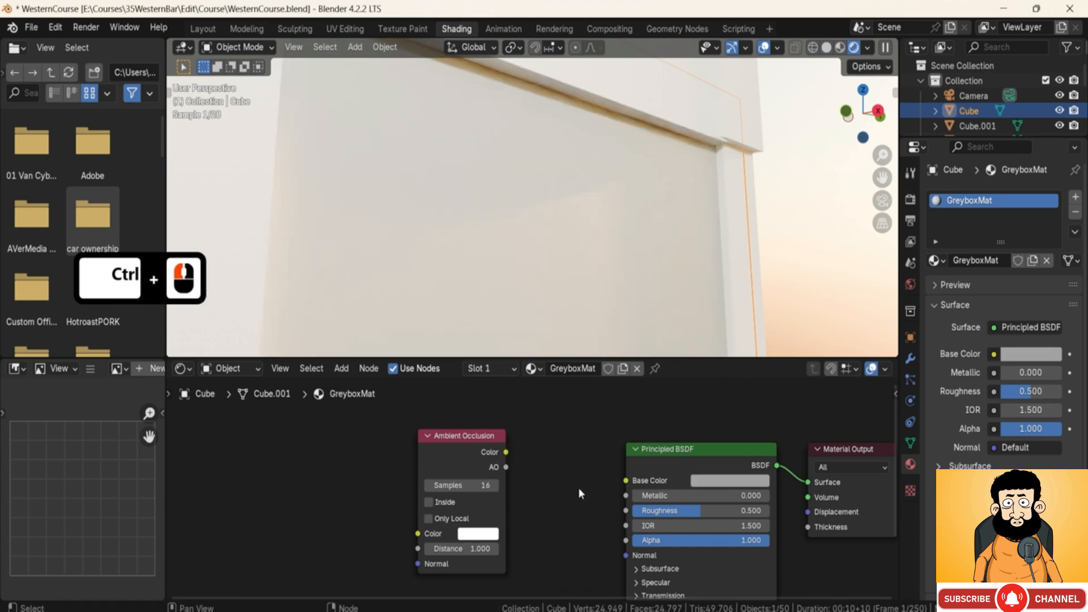
pyautogui.moveTo(506, 453); pyautogui.dragTo(613, 479)
# Move the Ambient Occlusion node aside and insert a Color Ramp node on its link to the Principled BSDF's Base Color
pyautogui.moveTo(474, 440); pyautogui.dragTo(285, 450)
pyautogui.hotkey('shift', 'a')
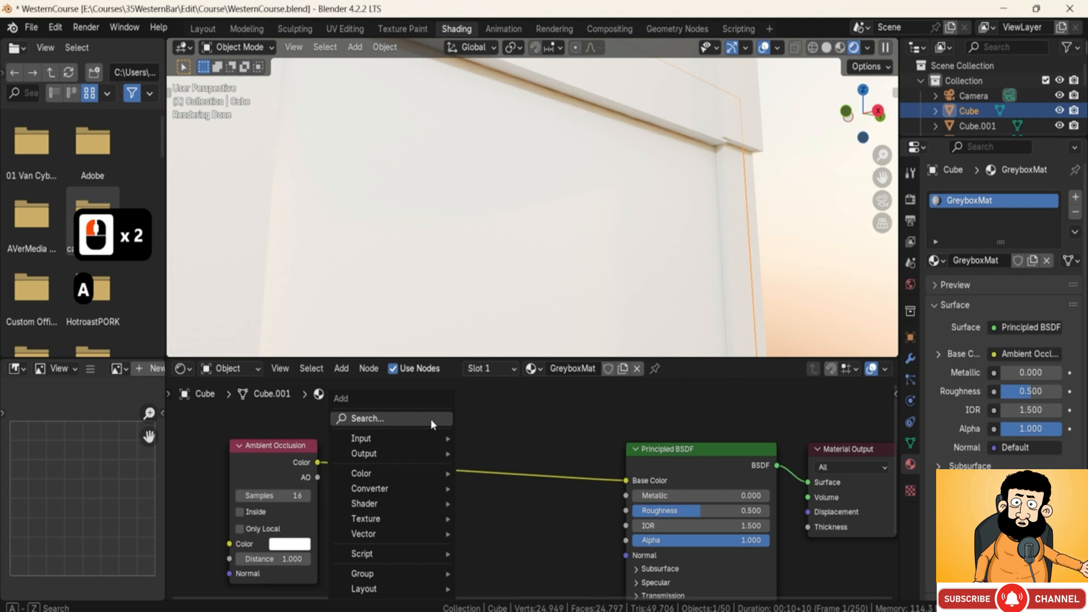
pyautogui.write('colo')
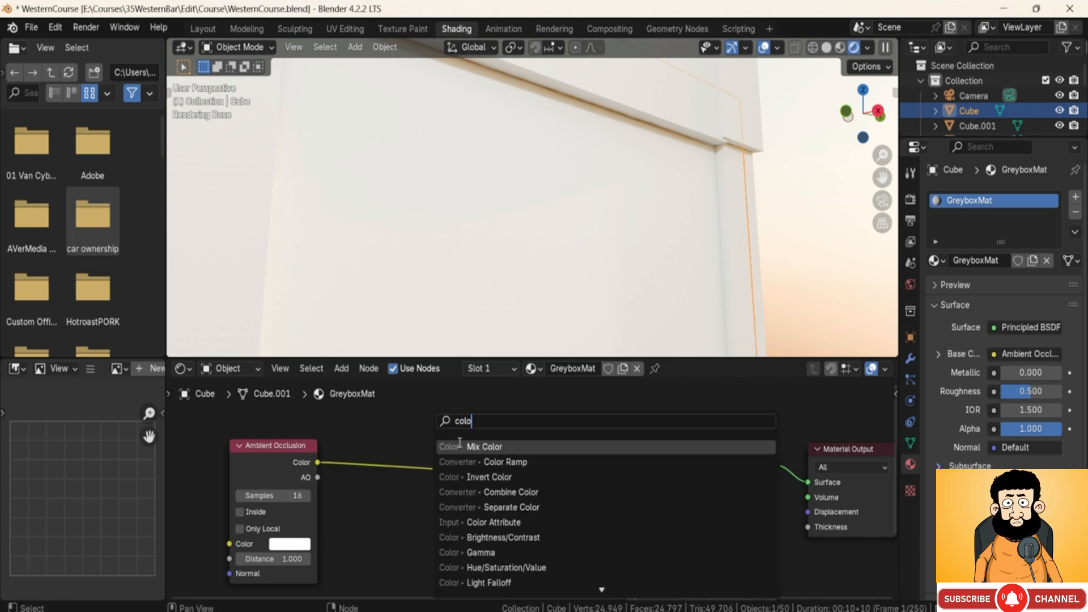
pyautogui.click(517, 461)
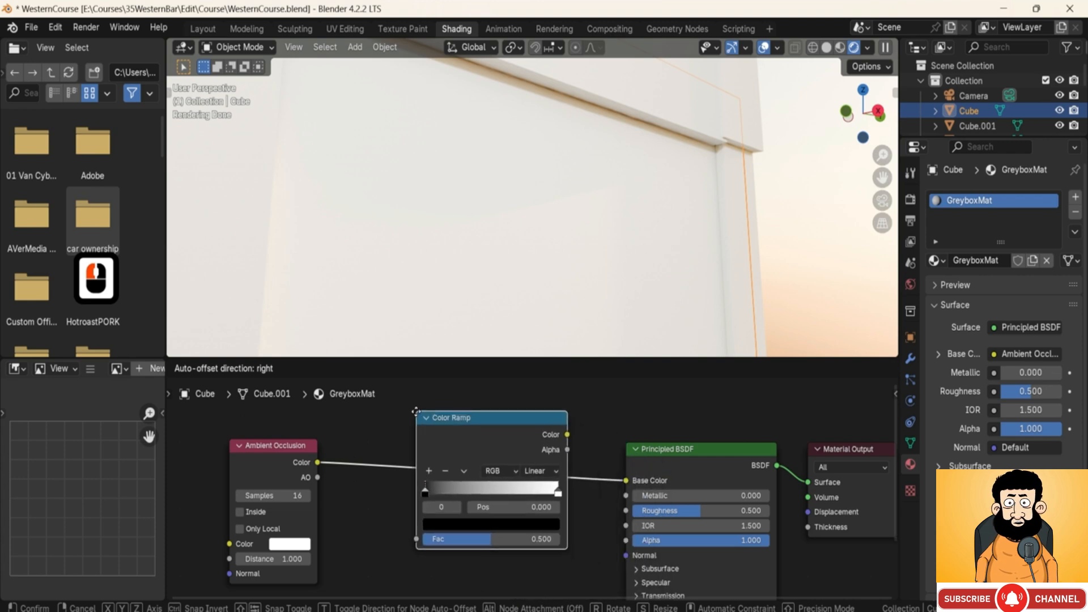
pyautogui.click(429, 417)
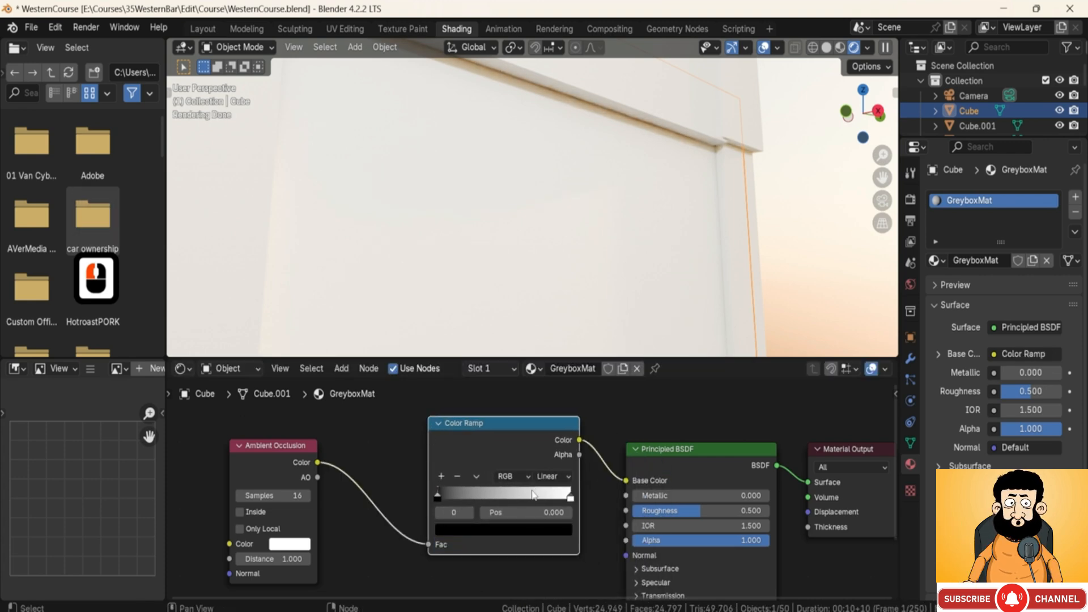
# Set the Color Ramp's black stop to position 0.535 and inspect the darkened edges around the building
pyautogui.moveTo(436, 500); pyautogui.dragTo(532, 494)
pyautogui.scroll(-3, 591, 311)
pyautogui.moveTo(590, 326); pyautogui.dragTo(521, 247, button='middle')
pyautogui.moveTo(522, 247); pyautogui.dragTo(384, 261, button='middle')
pyautogui.moveTo(453, 271); pyautogui.dragTo(559, 217, button='middle')
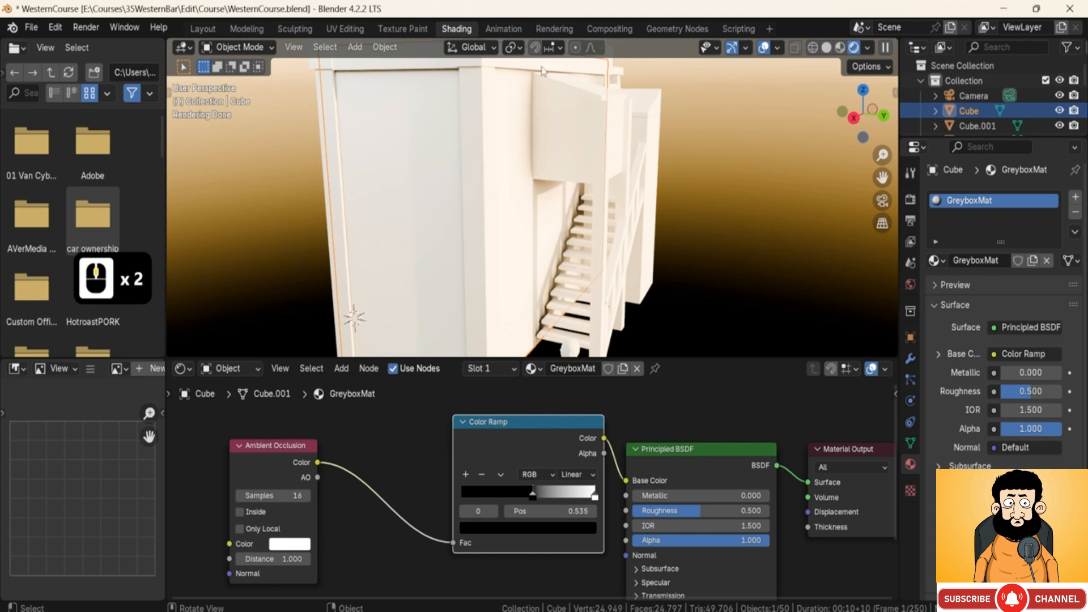
pyautogui.moveTo(465, 142); pyautogui.dragTo(541, 152, button='middle')
pyautogui.keyDown('shift'); pyautogui.moveTo(494, 164); pyautogui.dragTo(503, 214, button='middle'); pyautogui.keyUp('shift')
pyautogui.scroll(2, 509, 200)
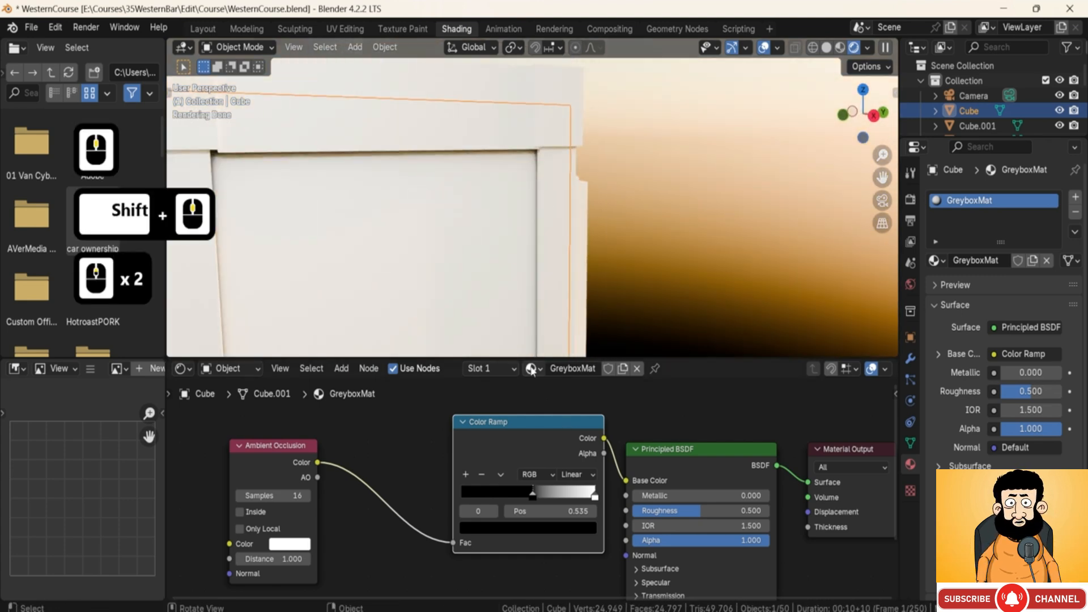
# Make room between the Color Ramp and the Principled BSDF and cut the link between them
pyautogui.moveTo(553, 425); pyautogui.dragTo(450, 453)
pyautogui.scroll(-4, 531, 447)
pyautogui.click(577, 422)
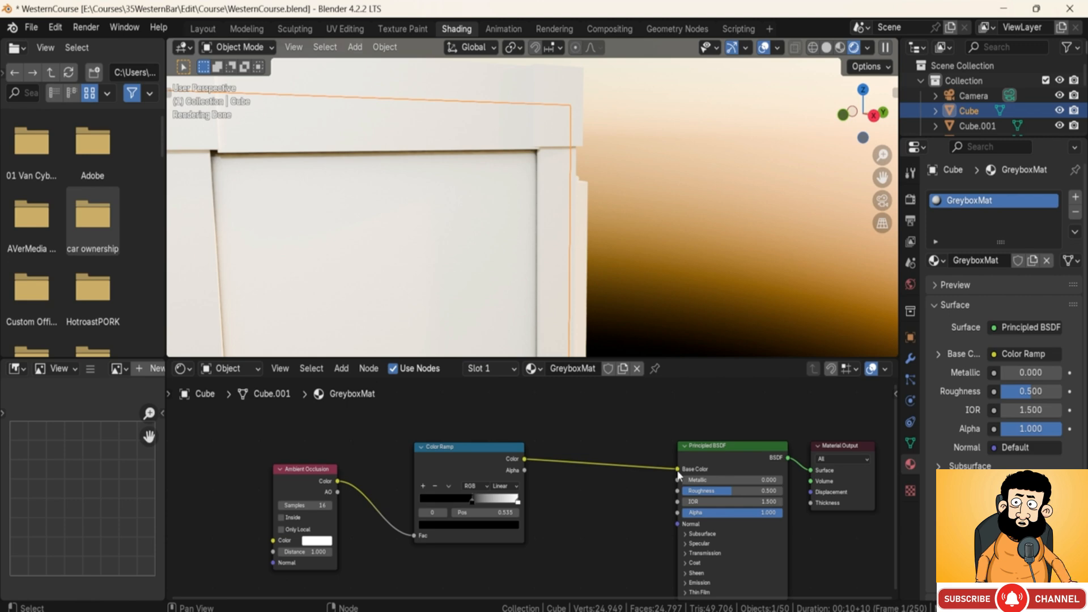
pyautogui.press('ctrl')
pyautogui.keyDown('ctrl'); pyautogui.moveTo(678, 475); pyautogui.dragTo(677, 464, button='right'); pyautogui.keyUp('ctrl')
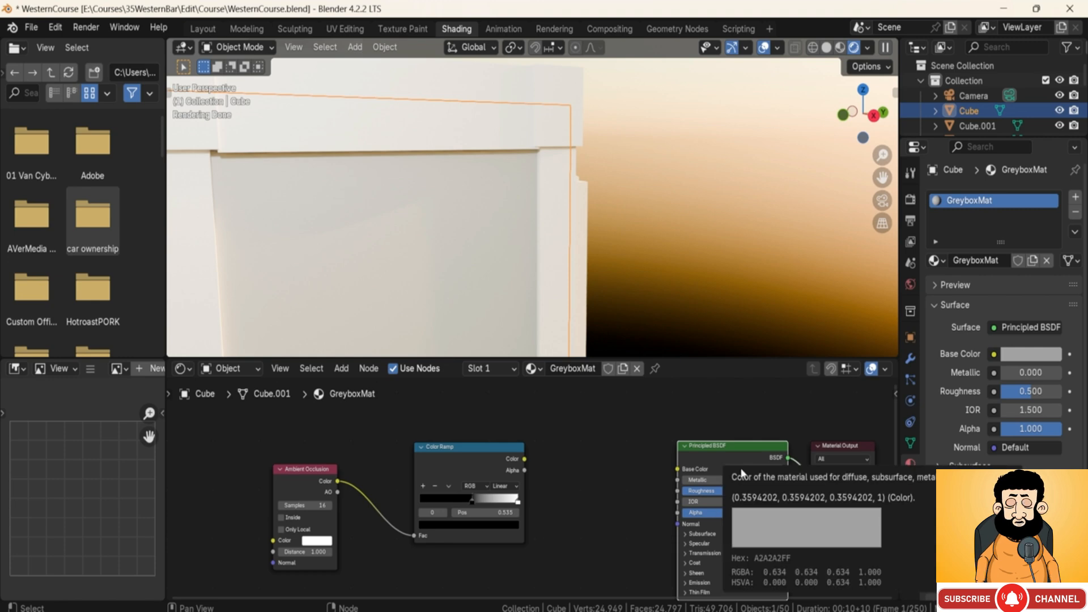
# Copy the Principled BSDF's base color as a hex code
pyautogui.click(743, 470)
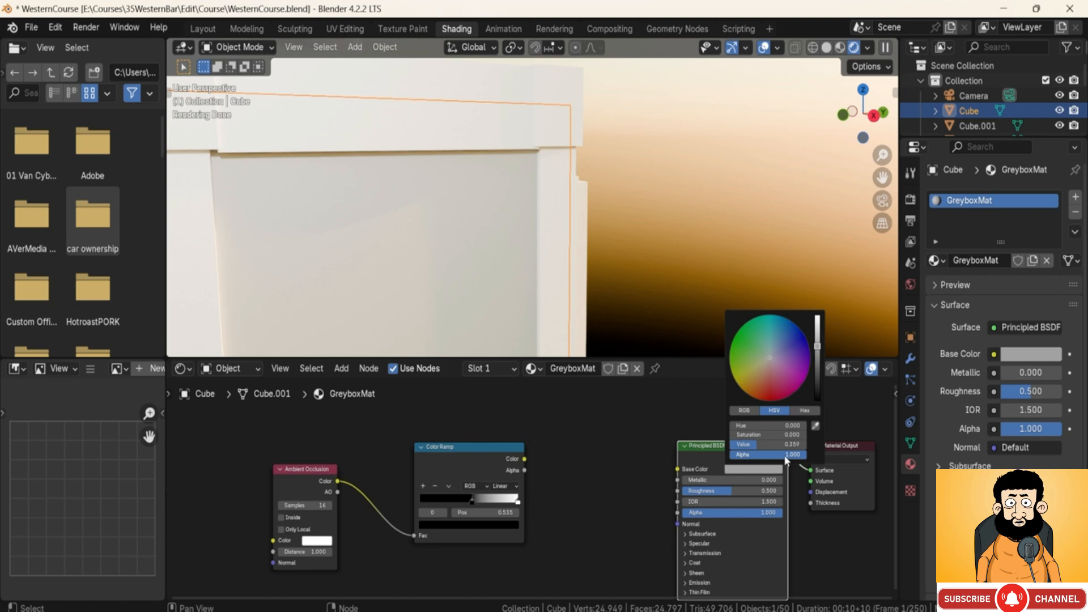
pyautogui.click(807, 411)
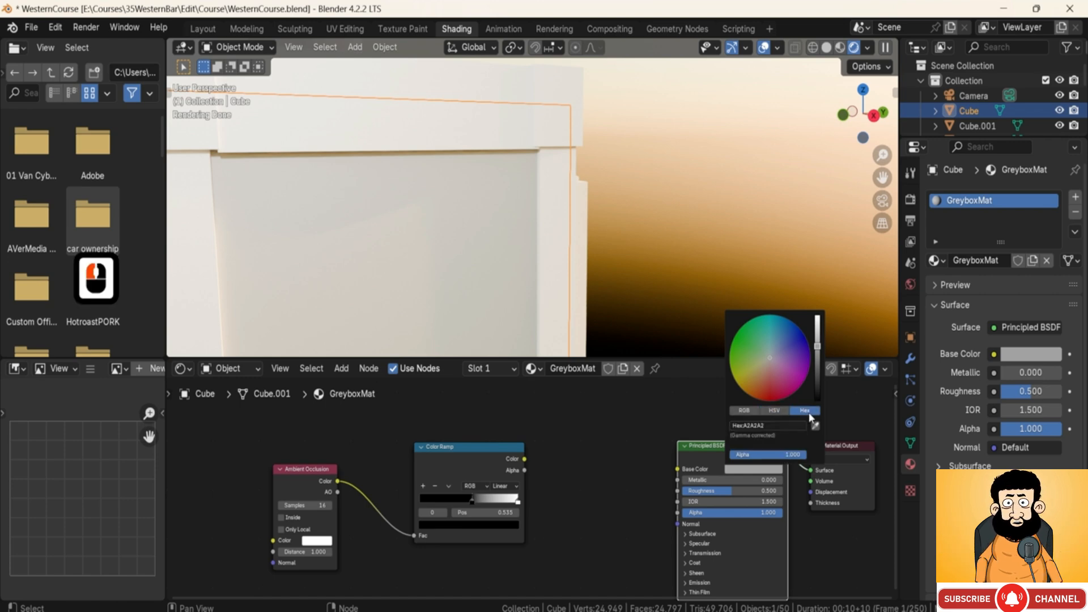
pyautogui.click(789, 425)
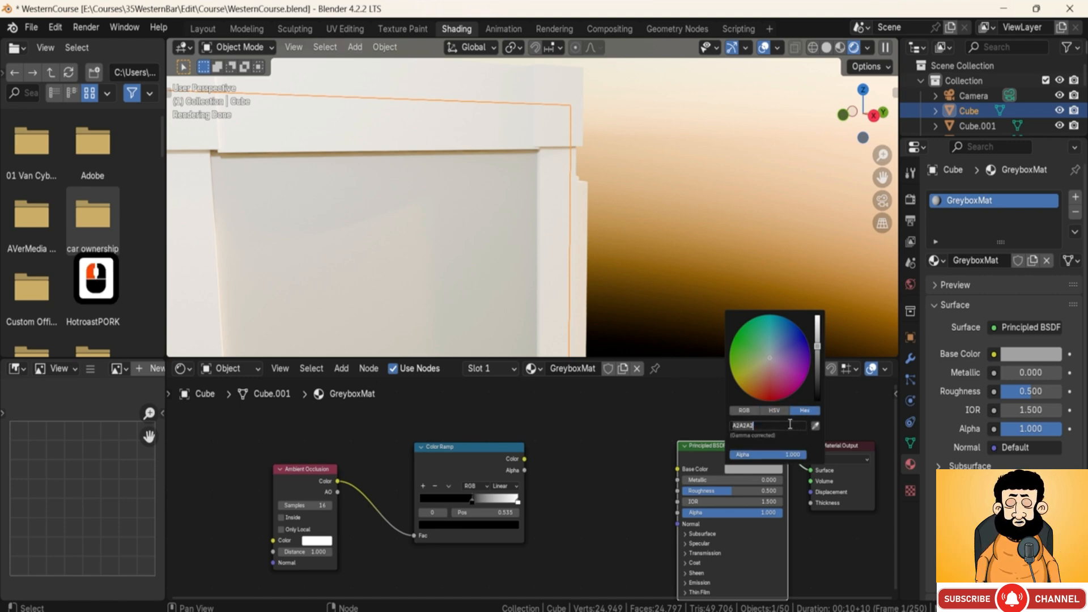
pyautogui.hotkey('ctrl', 'c')
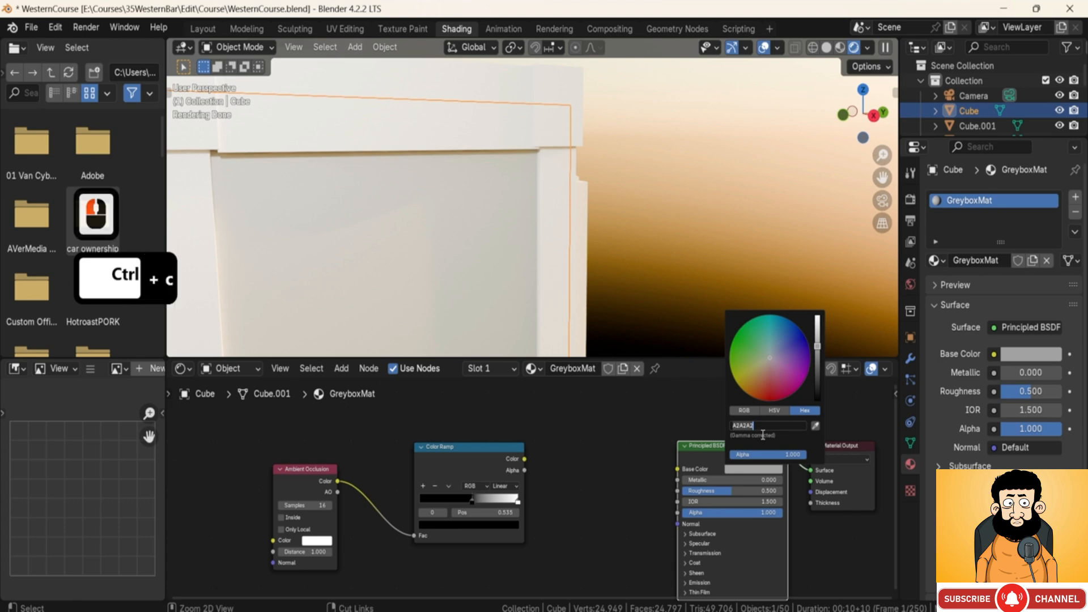
pyautogui.click(622, 439)
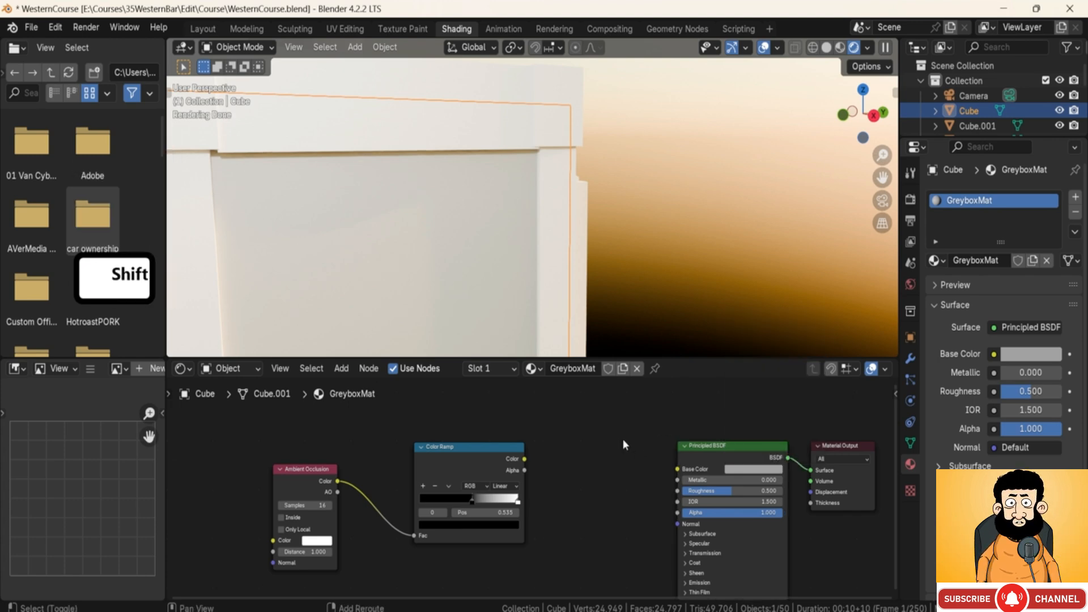
# Add a Mix Color node and place it between the Color Ramp and the Principled BSDF
pyautogui.hotkey('shift', 'a')
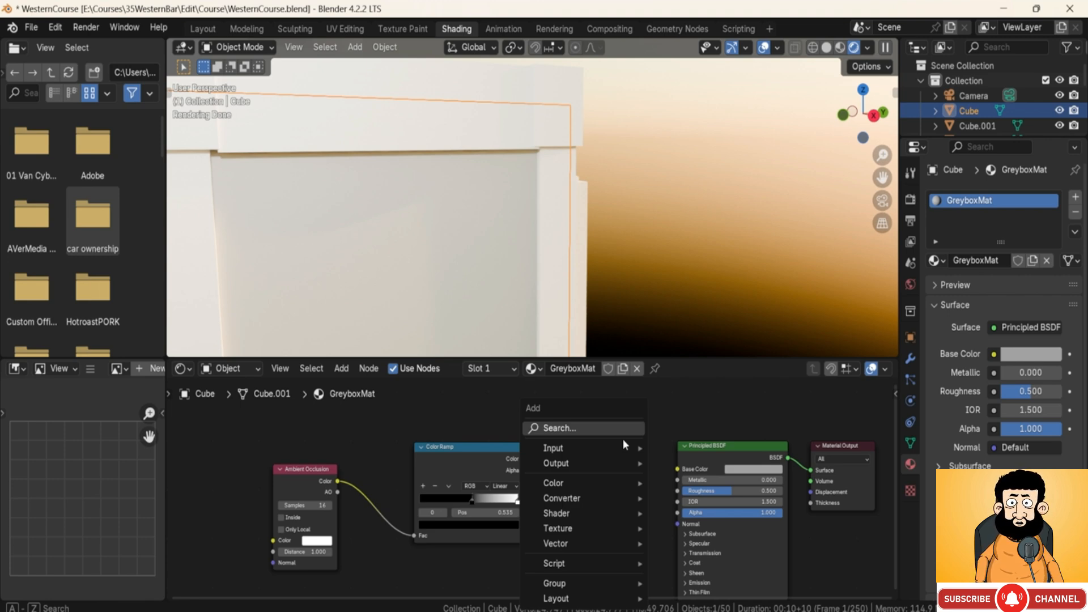
pyautogui.write('colro')
pyautogui.press('BackSpace')
pyautogui.press('BackSpace')
pyautogui.press('BackSpace')
pyautogui.press('BackSpace')
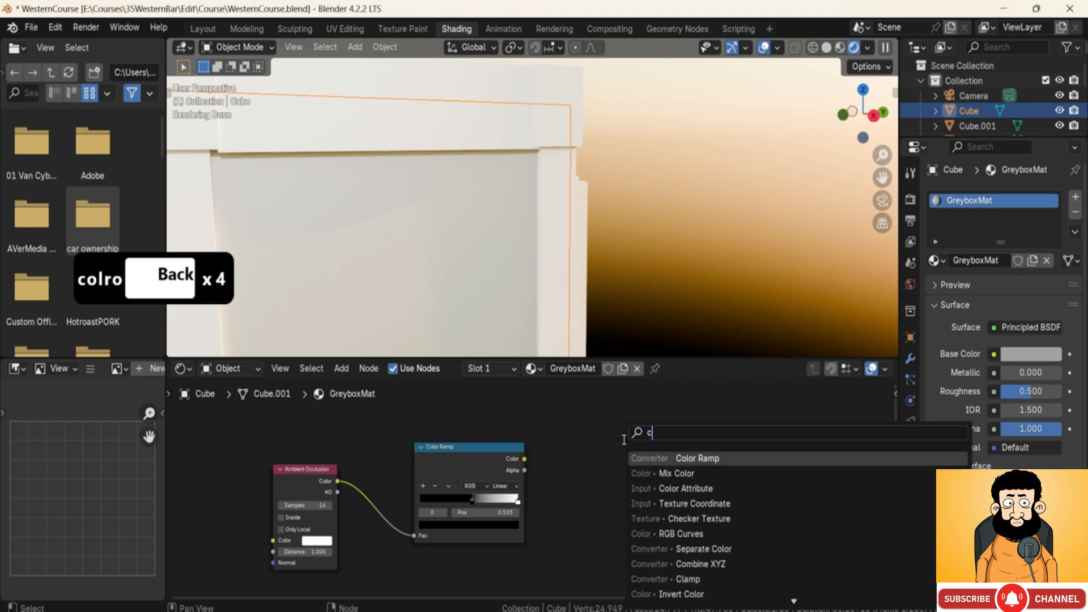
pyautogui.press('BackSpace')
pyautogui.write('mix colo')
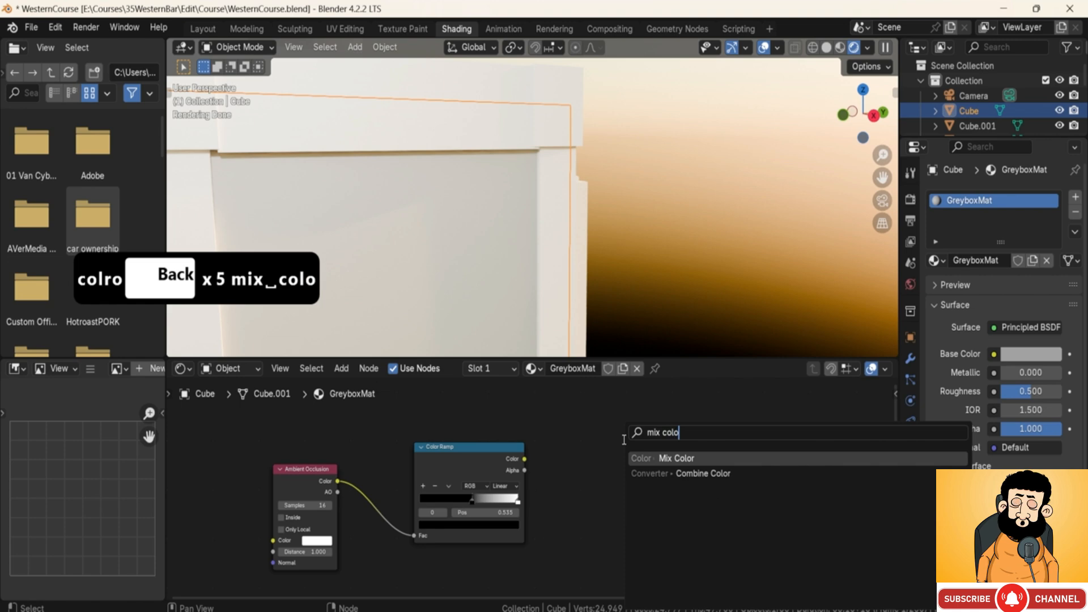
pyautogui.click(666, 457)
pyautogui.click(564, 465)
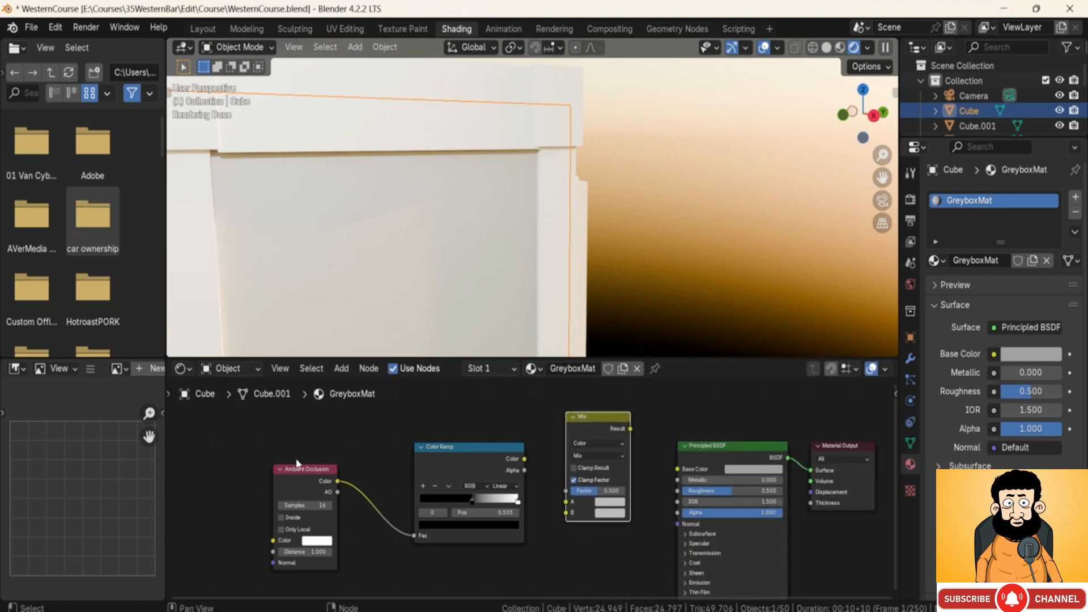
# Connect the Color Ramp's Color output to the Mix node's B input and set the blending mode to Multiply
pyautogui.moveTo(296, 457); pyautogui.dragTo(421, 480)
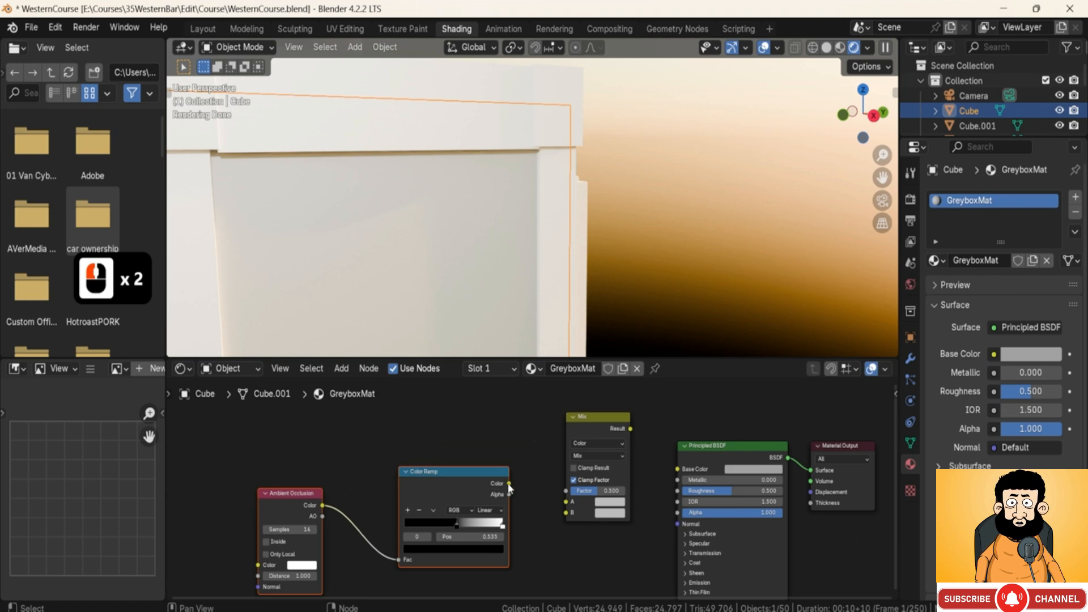
pyautogui.moveTo(508, 485); pyautogui.dragTo(566, 512)
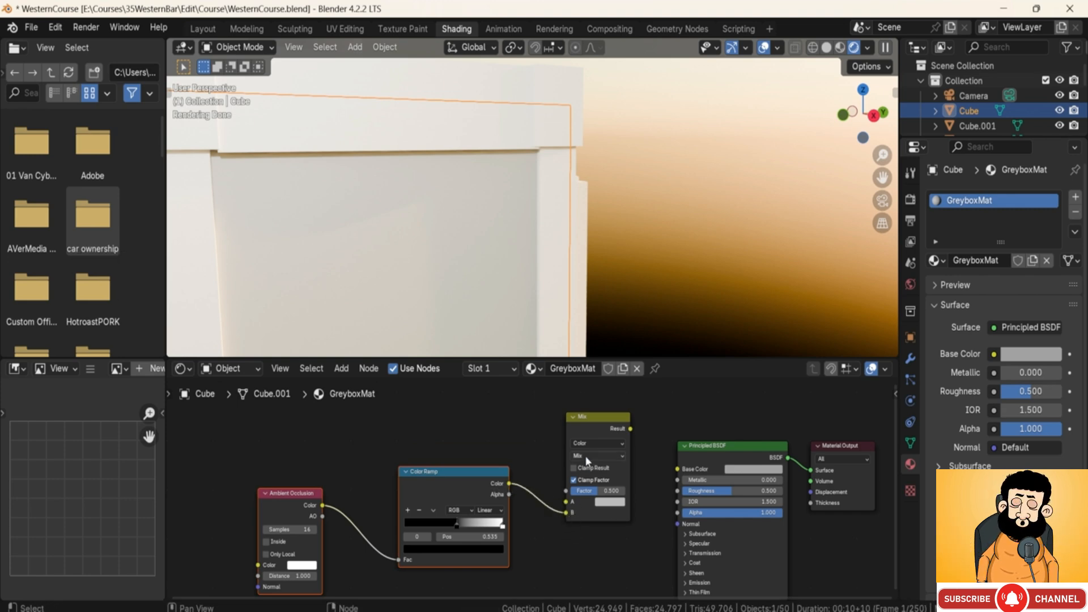
pyautogui.scroll(7, 586, 460)
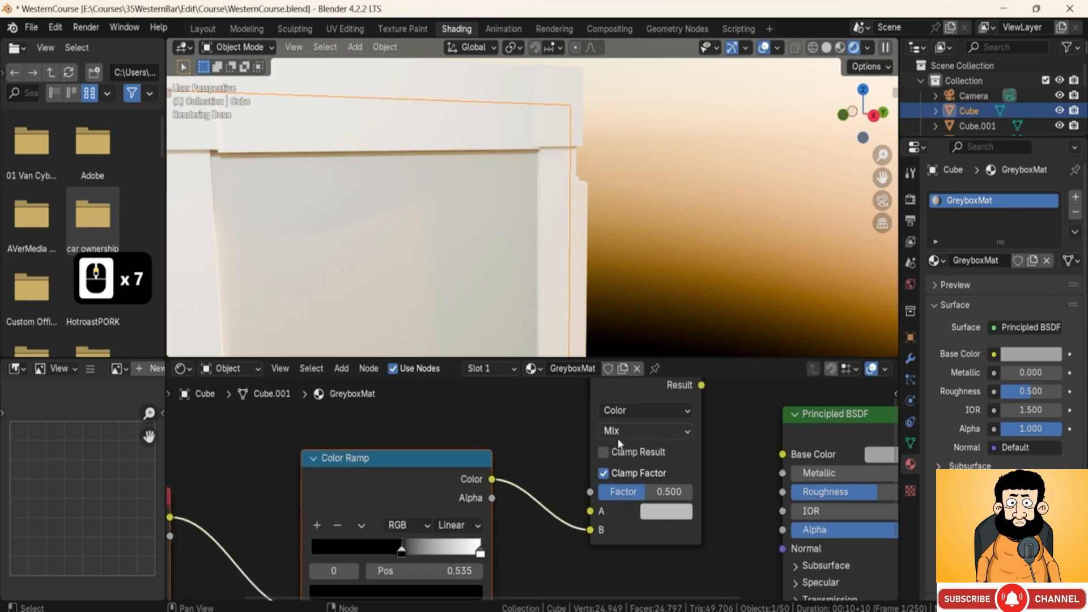
pyautogui.click(621, 431)
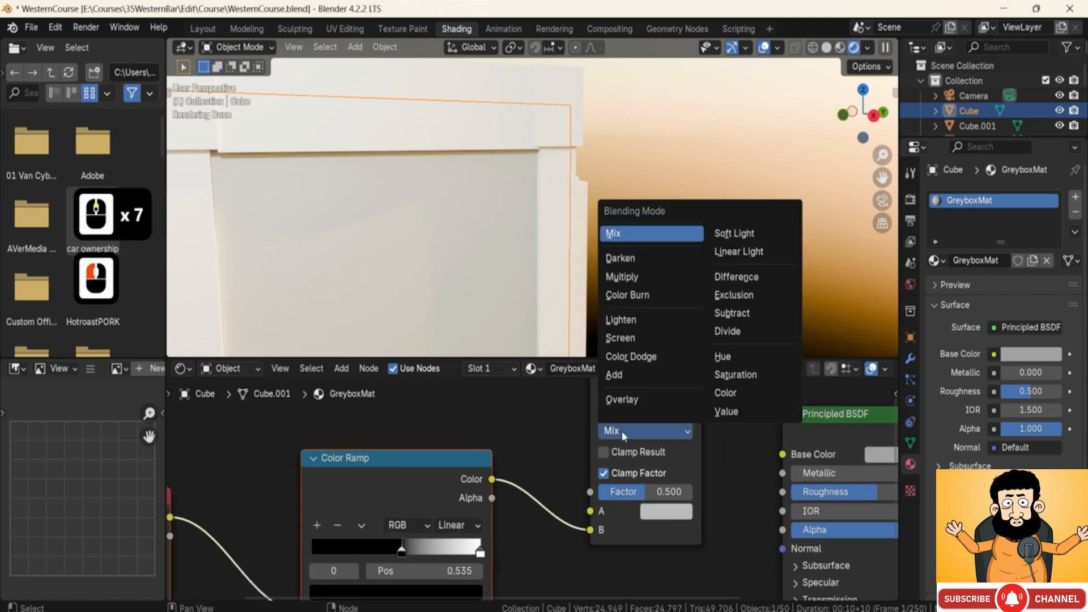
pyautogui.click(624, 277)
pyautogui.moveTo(590, 465); pyautogui.dragTo(484, 485, button='middle')
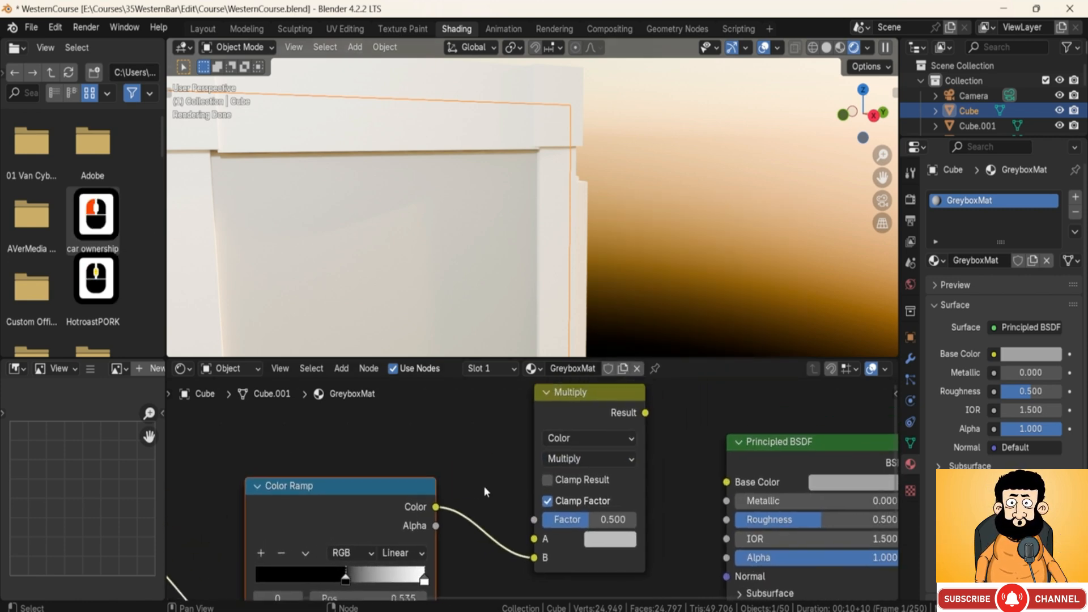
pyautogui.moveTo(440, 518); pyautogui.dragTo(608, 444, button='middle')
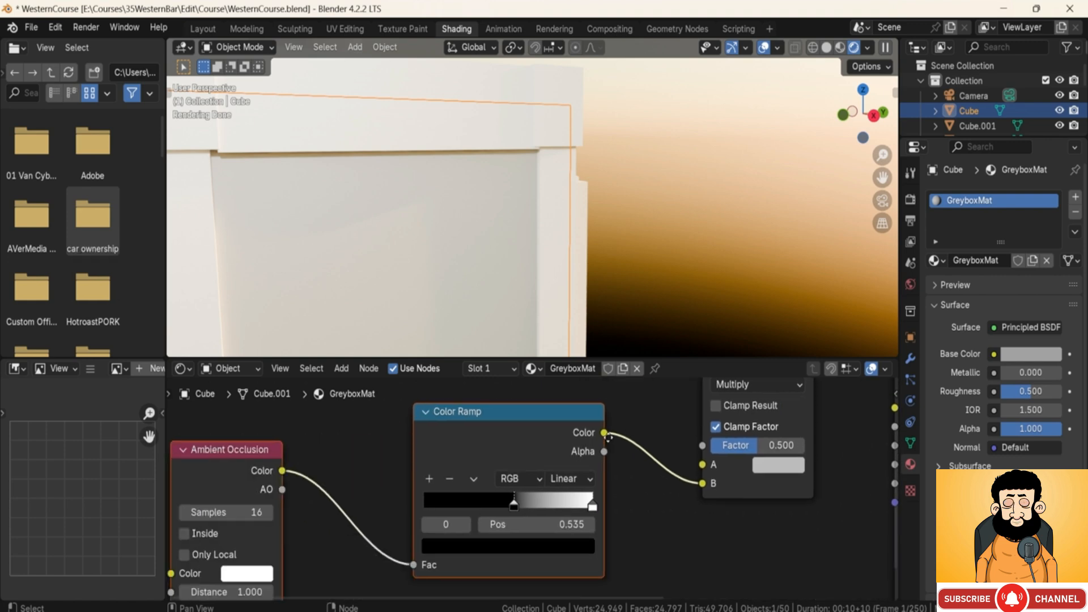
pyautogui.click(524, 414)
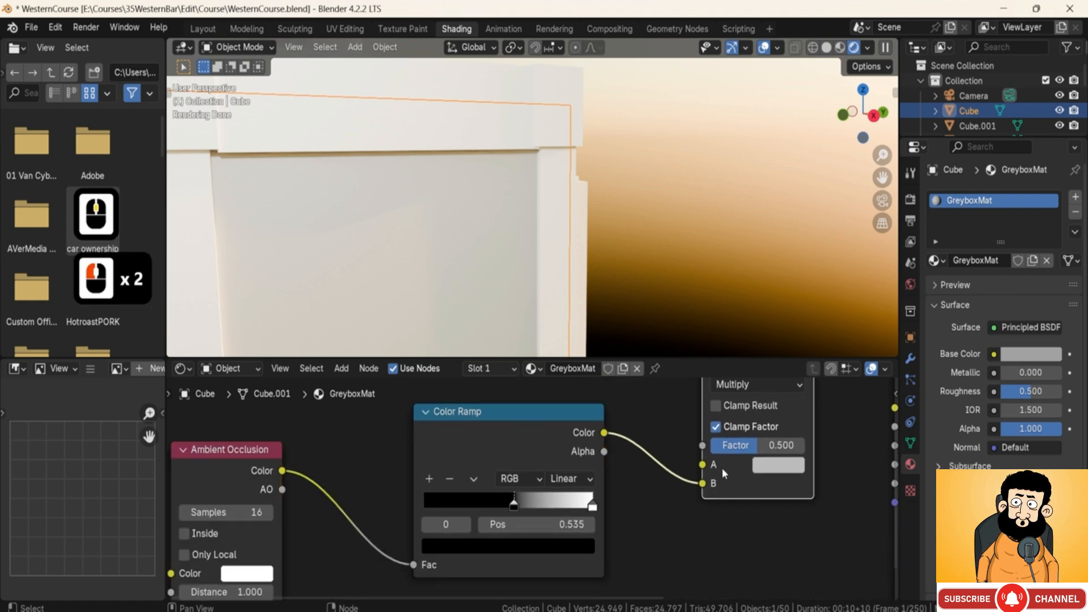
pyautogui.moveTo(721, 463); pyautogui.dragTo(695, 468, button='middle')
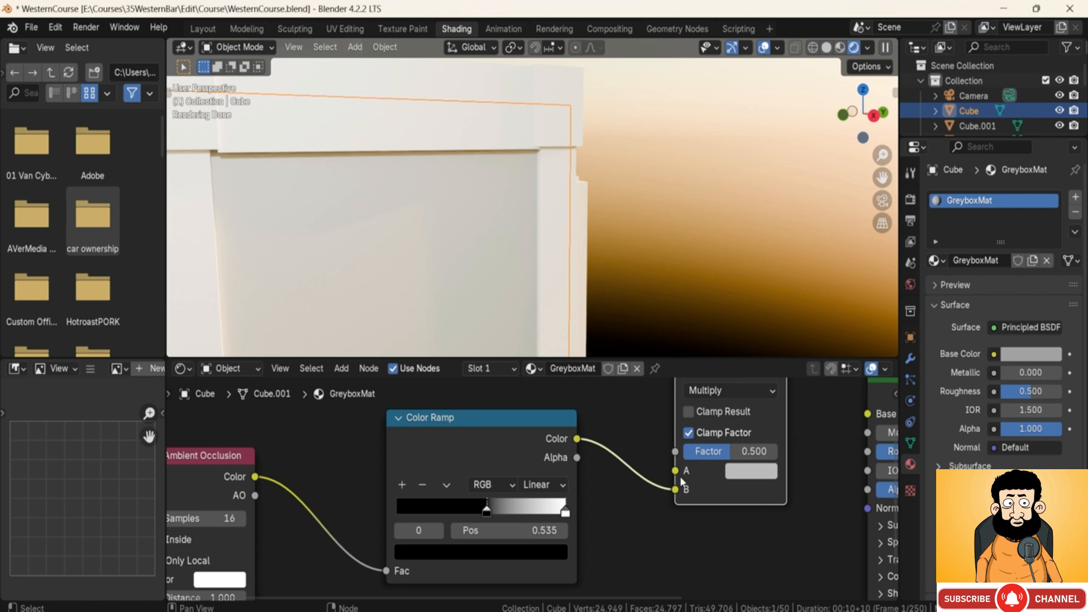
pyautogui.click(445, 449)
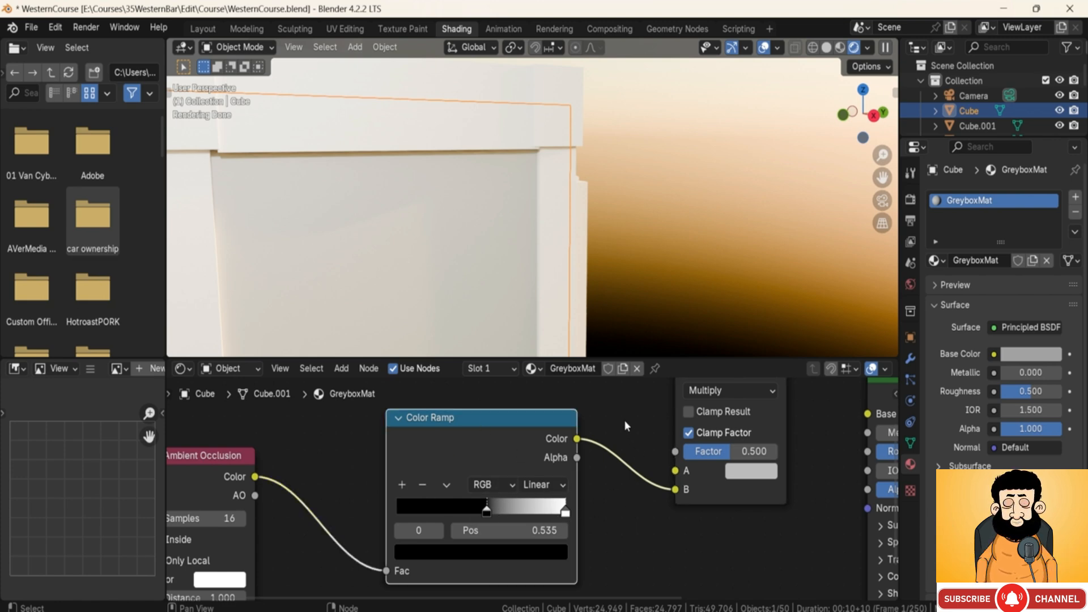
# Set the Multiply node's A color to the copied hex value A2A2A2
pyautogui.moveTo(624, 420); pyautogui.dragTo(610, 444, button='middle')
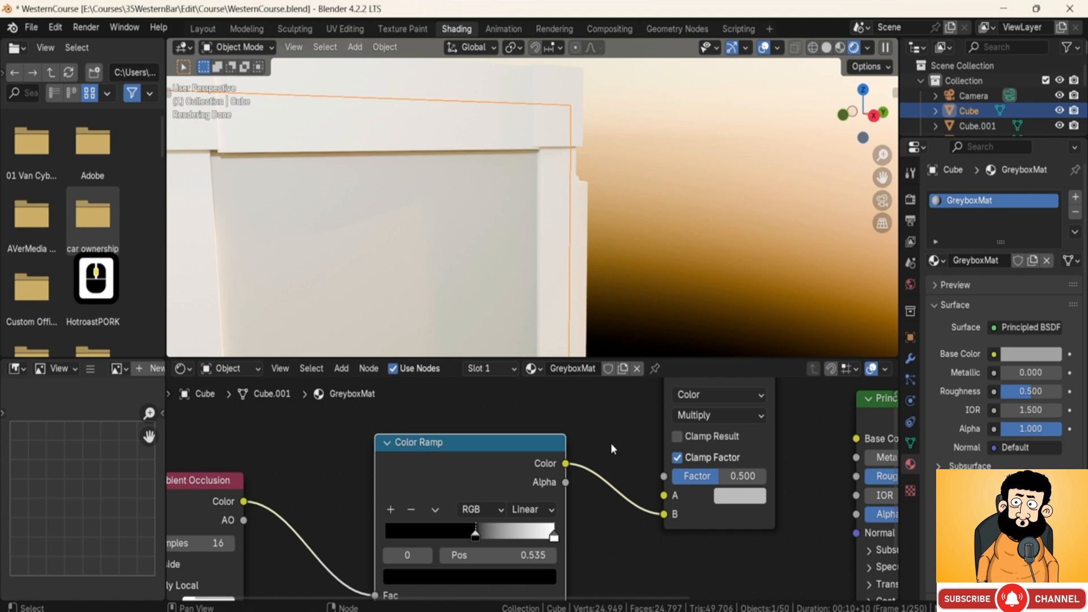
pyautogui.click(724, 497)
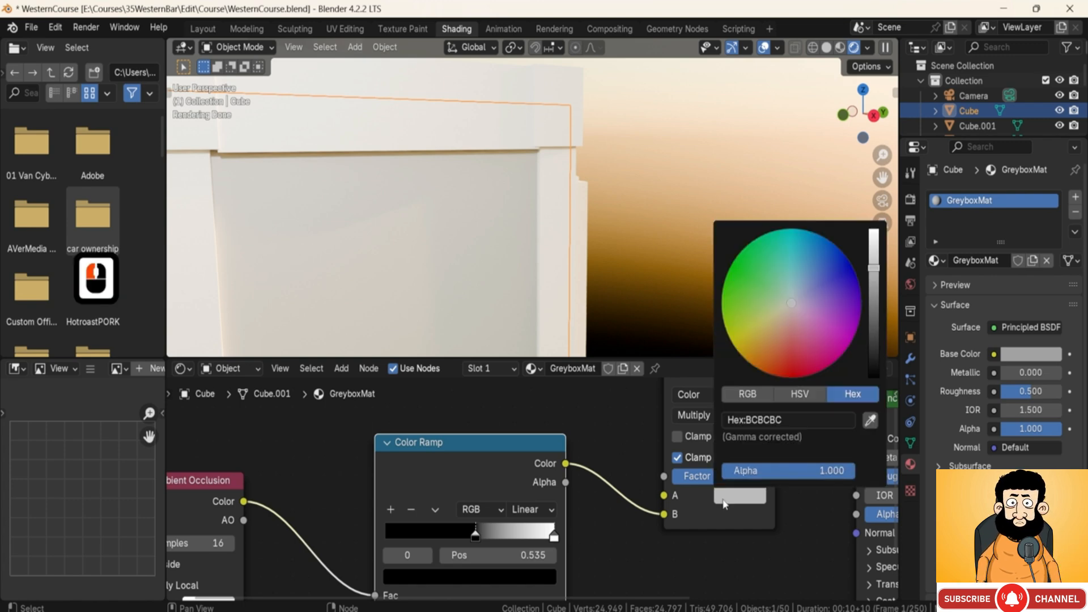
pyautogui.click(806, 420)
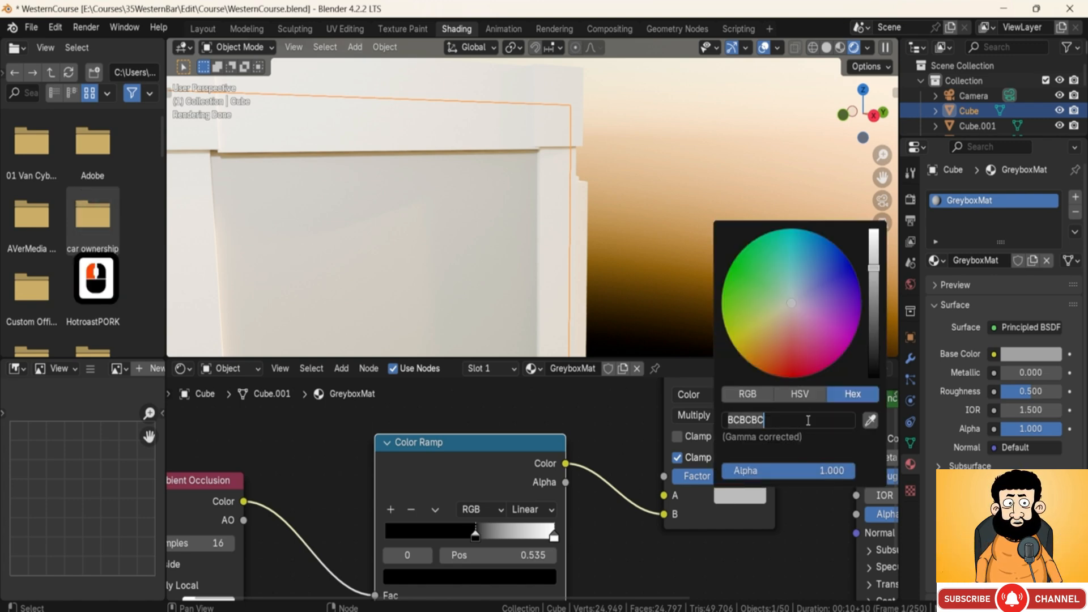
pyautogui.press('BackSpace')
pyautogui.hotkey('ctrl', 'v')
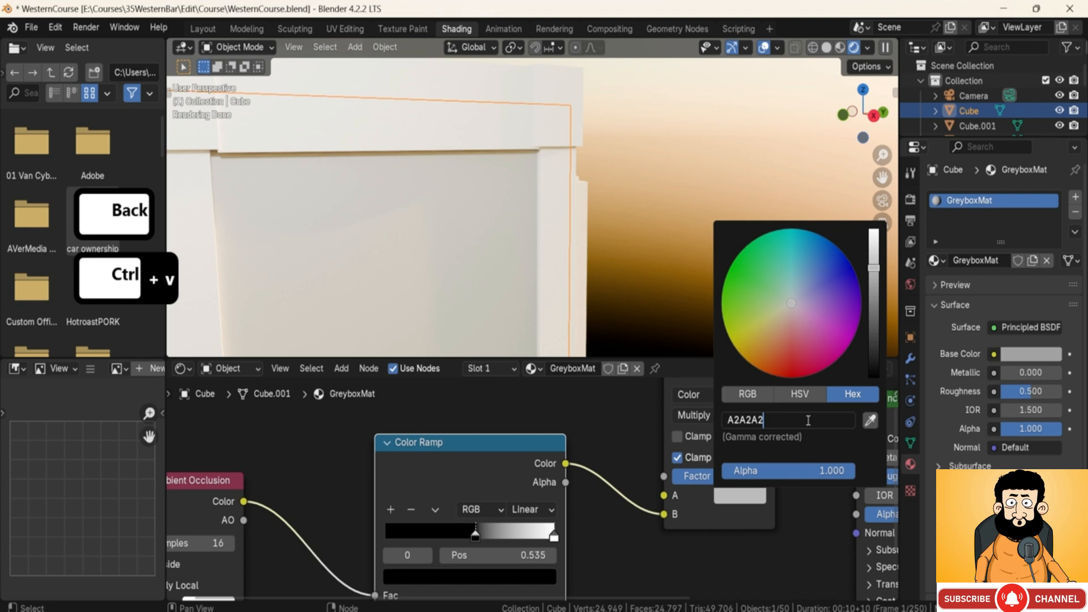
pyautogui.press('Return')
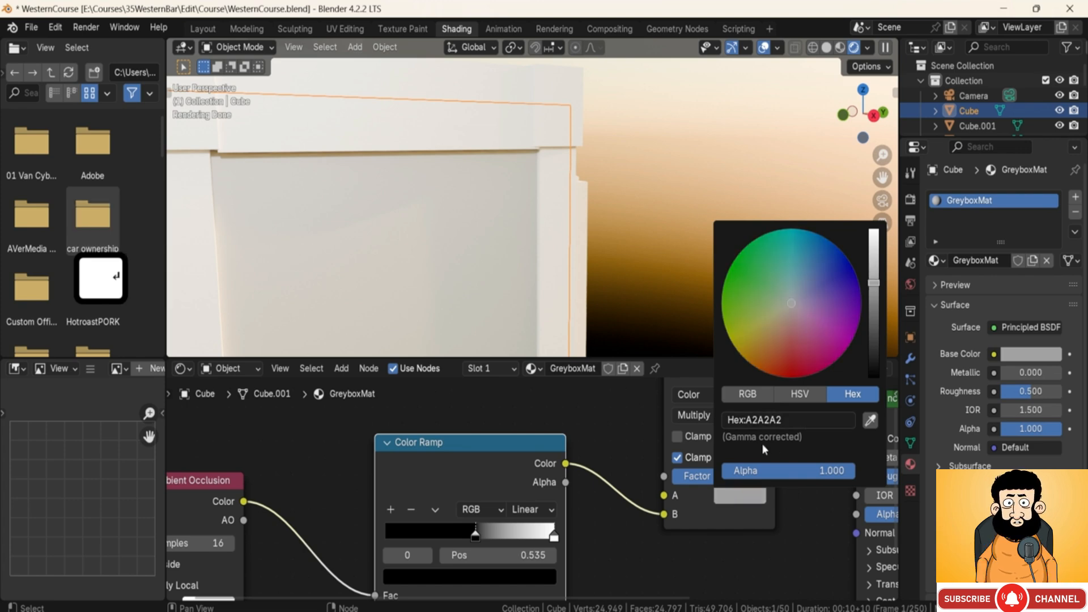
# Connect the Multiply node's Result output to the Principled BSDF's Base Color and check the building's corner
pyautogui.scroll(-3, 666, 434)
pyautogui.moveTo(711, 396); pyautogui.dragTo(646, 395, button='middle')
pyautogui.moveTo(649, 394); pyautogui.dragTo(713, 449)
pyautogui.moveTo(534, 242); pyautogui.dragTo(452, 489, button='middle')
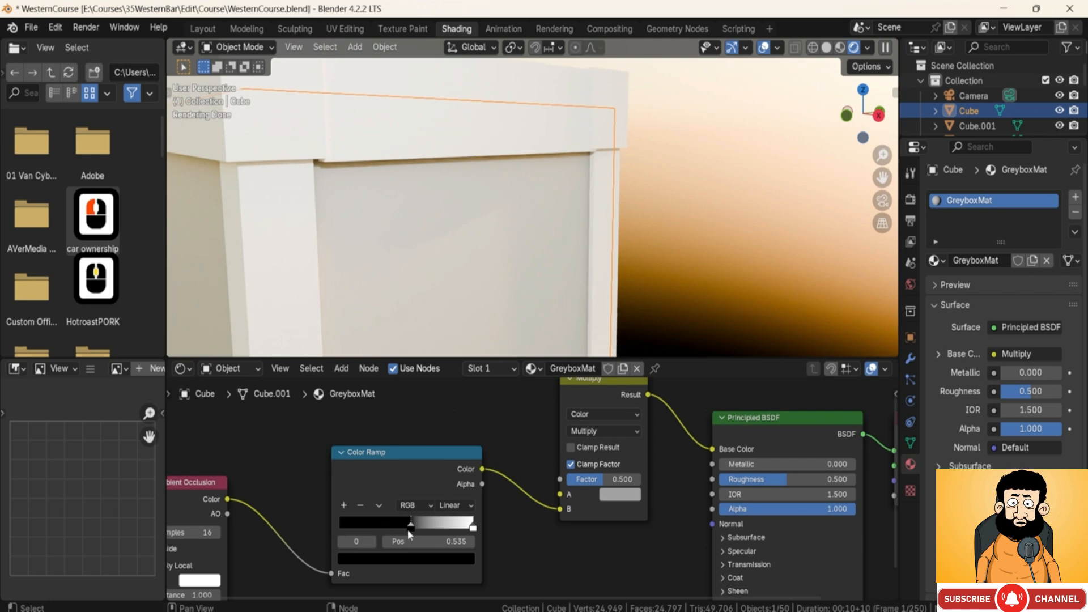
# Move the Color Ramp's black stop to position 0.702 and check the shading on the building
pyautogui.moveTo(408, 532); pyautogui.dragTo(432, 524)
pyautogui.scroll(-3, 491, 196)
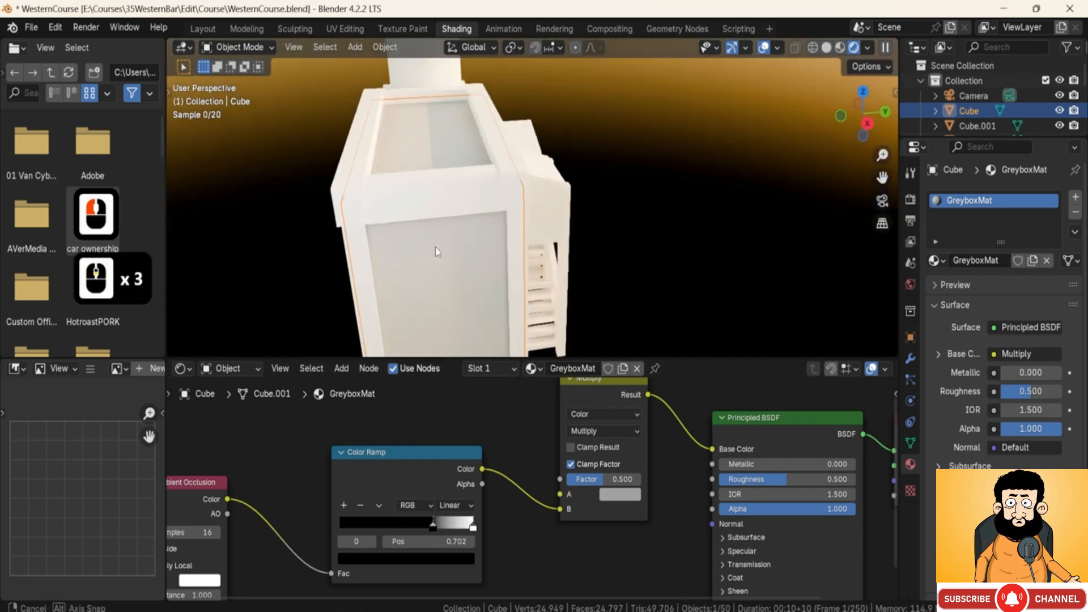
pyautogui.scroll(-4, 435, 247)
pyautogui.moveTo(435, 247); pyautogui.dragTo(611, 245, button='middle')
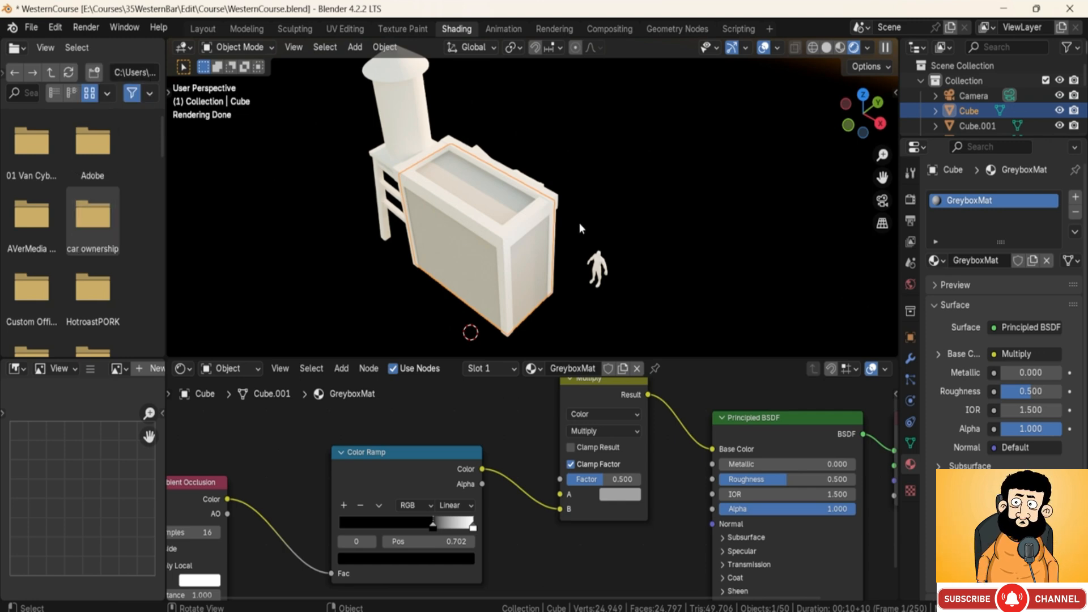
# Link the building's GreyboxMat material to every object in the scene and check the front of the bar
pyautogui.scroll(-4, 579, 222)
pyautogui.moveTo(485, 184); pyautogui.dragTo(510, 219, button='middle')
pyautogui.scroll(3, 525, 209)
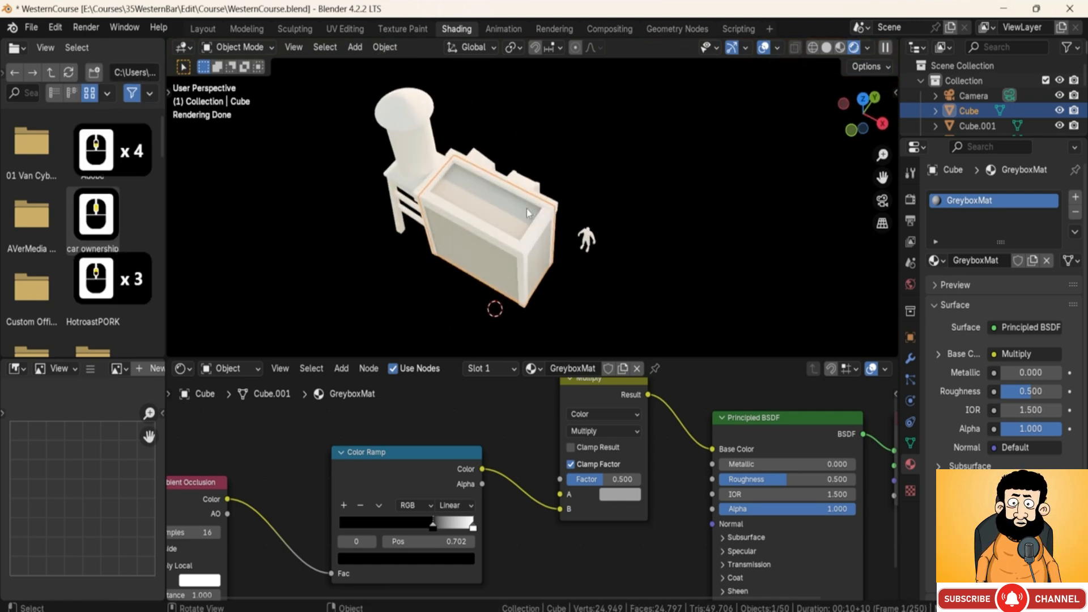
pyautogui.press('a')
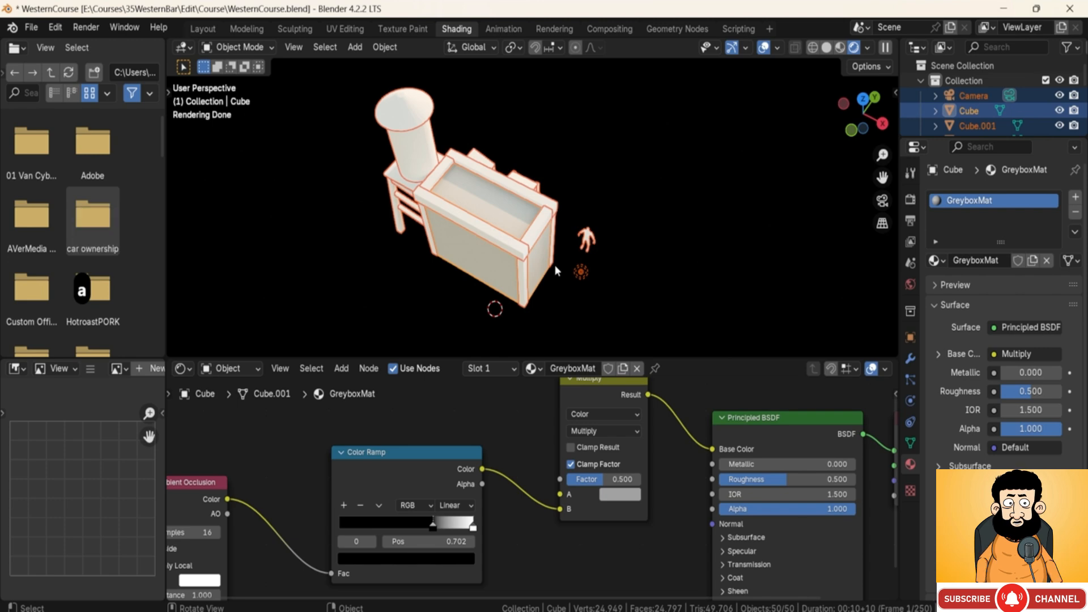
pyautogui.hotkey('ctrl', 'l')
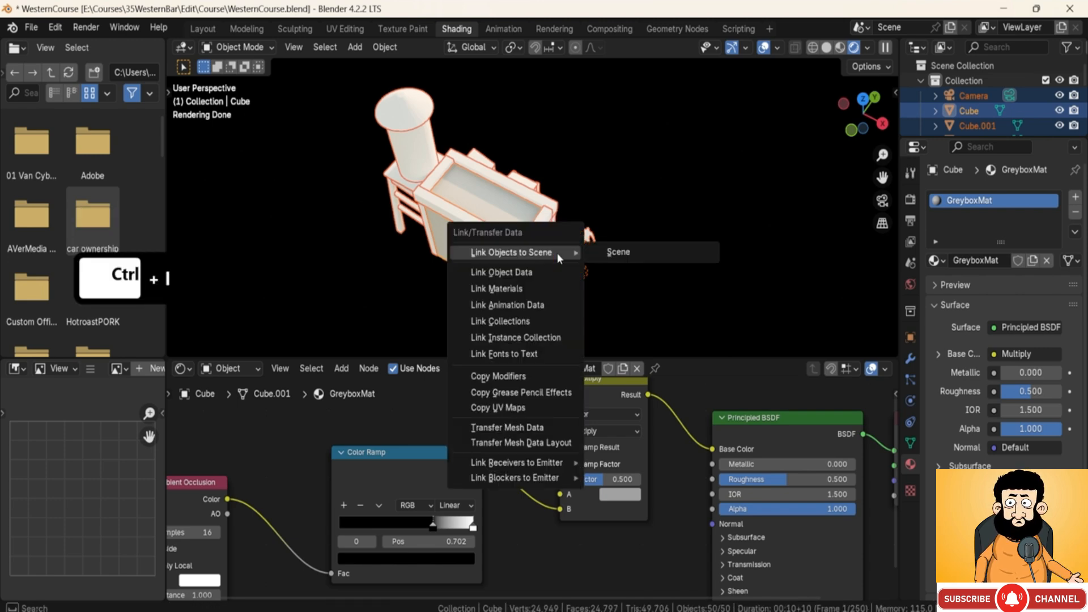
pyautogui.click(540, 287)
pyautogui.moveTo(540, 287); pyautogui.dragTo(498, 229, button='middle')
pyautogui.scroll(4, 525, 220)
pyautogui.click(444, 236)
pyautogui.scroll(-2, 499, 231)
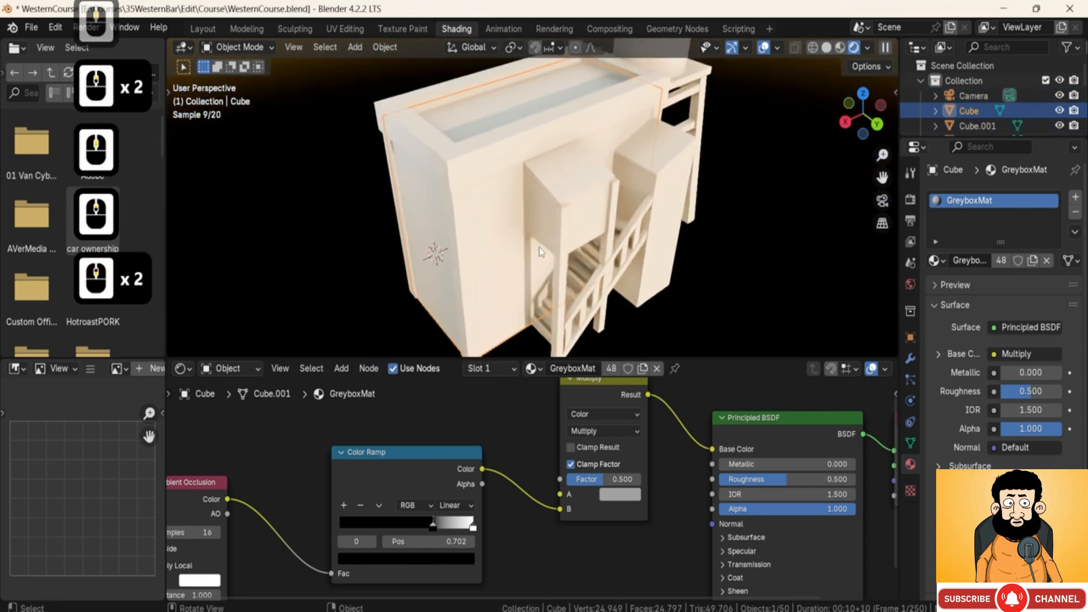
# Lighten the Multiply node's A color to hex B2B2B2
pyautogui.click(625, 497)
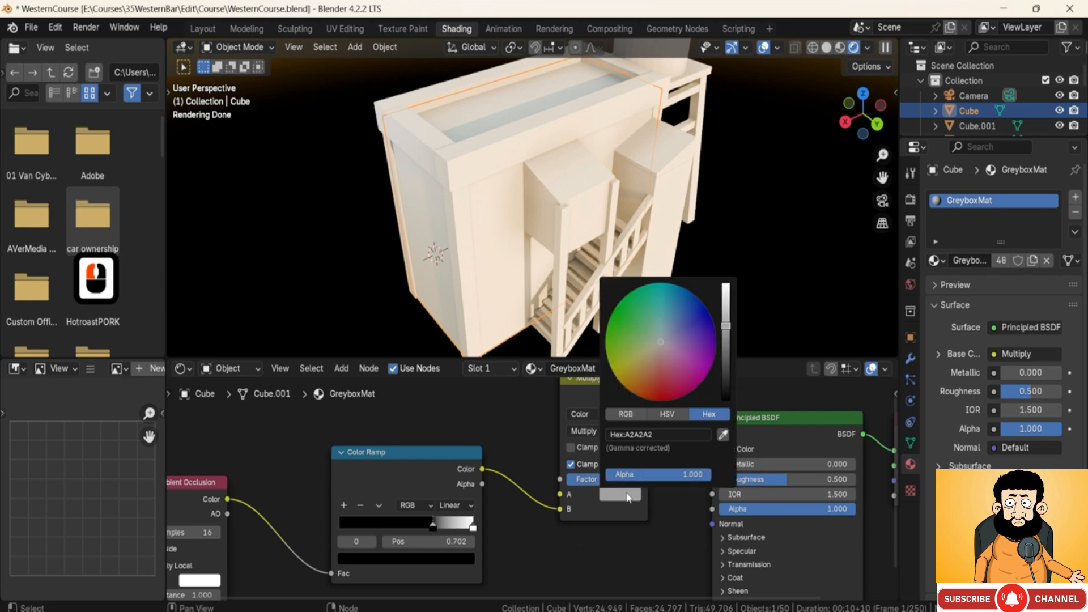
pyautogui.moveTo(723, 335); pyautogui.dragTo(725, 322)
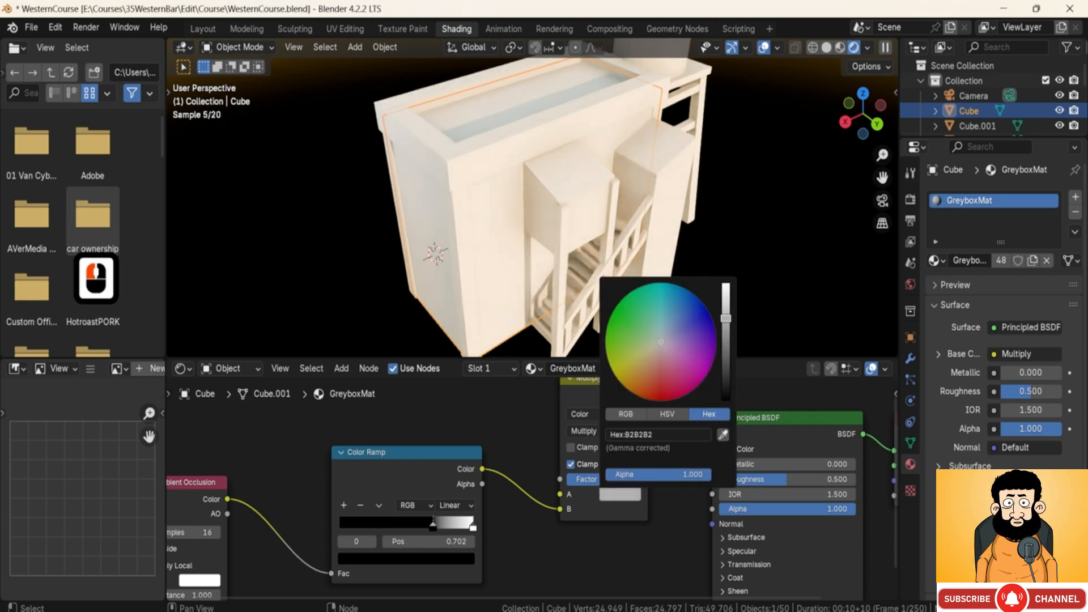
pyautogui.scroll(2, 521, 342)
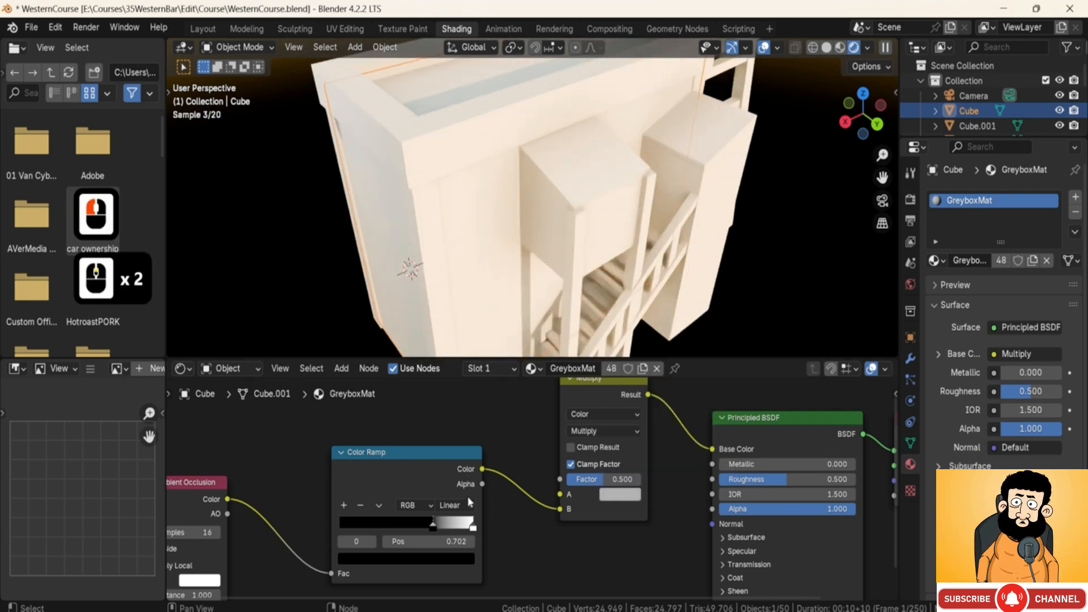
# Move the Color Ramp's white stop to position 0.822, deselect the building and check it from several sides
pyautogui.moveTo(473, 526); pyautogui.dragTo(446, 526)
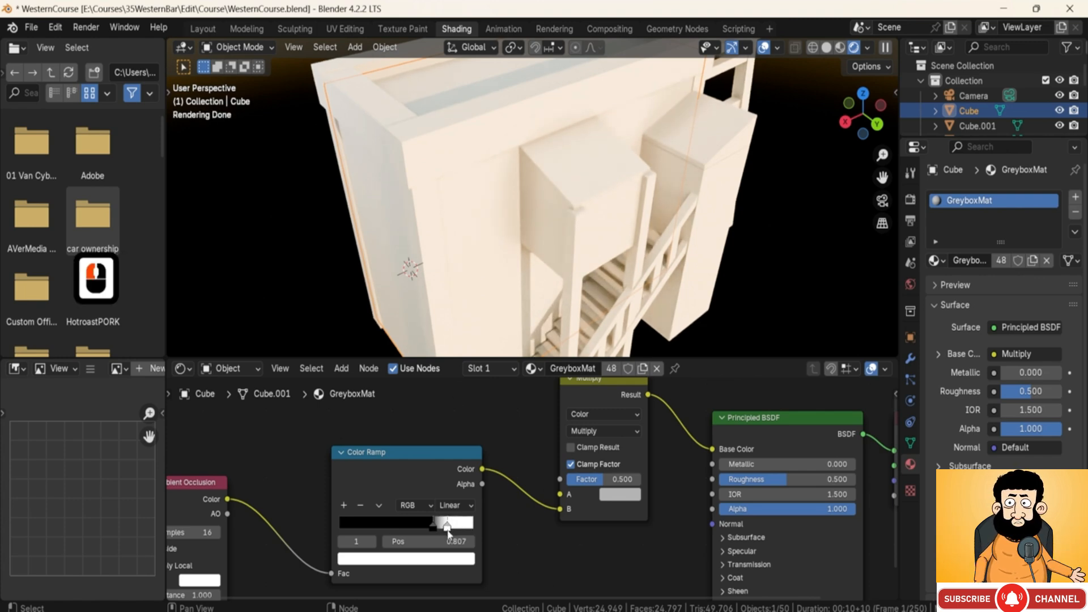
pyautogui.moveTo(479, 261); pyautogui.dragTo(525, 201, button='middle')
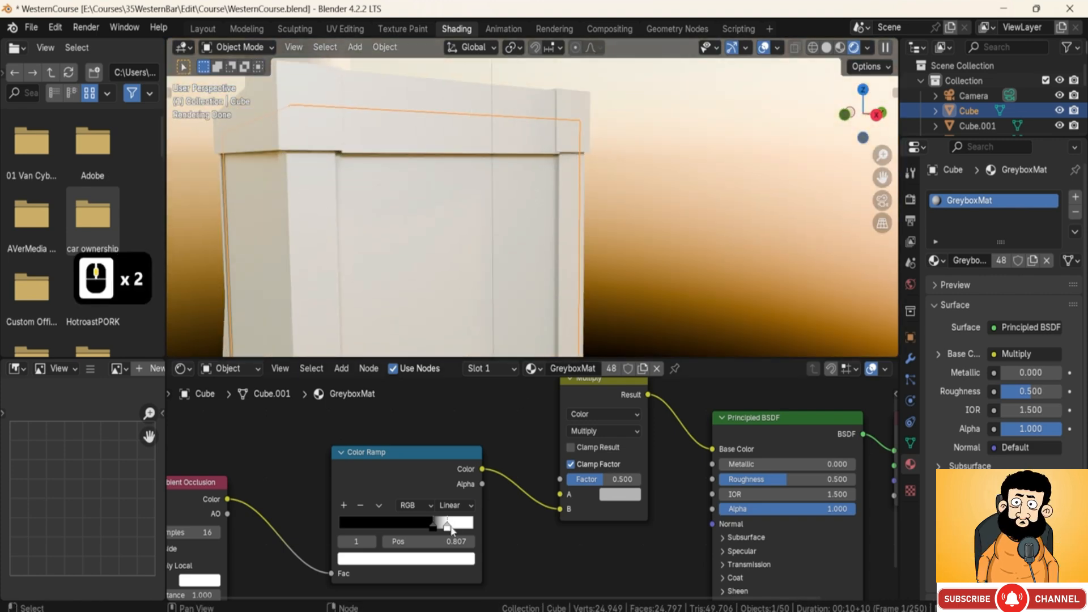
pyautogui.moveTo(451, 530); pyautogui.dragTo(449, 526)
pyautogui.moveTo(405, 155); pyautogui.dragTo(588, 219, button='middle')
pyautogui.click(741, 238)
pyautogui.moveTo(510, 209); pyautogui.dragTo(531, 222, button='middle')
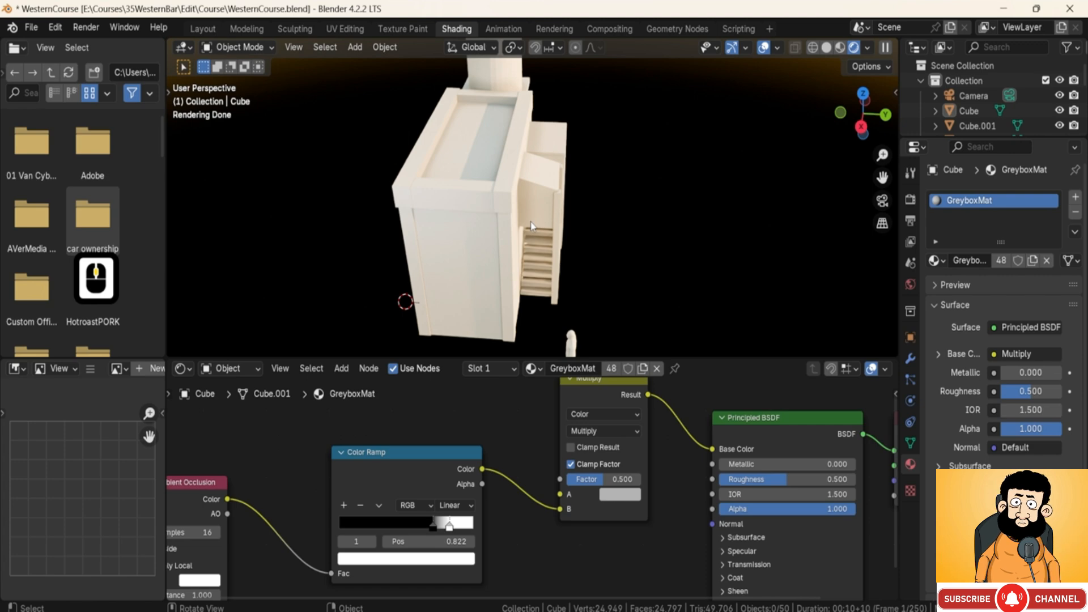
pyautogui.scroll(-2, 555, 220)
pyautogui.moveTo(559, 209); pyautogui.dragTo(529, 242, button='middle')
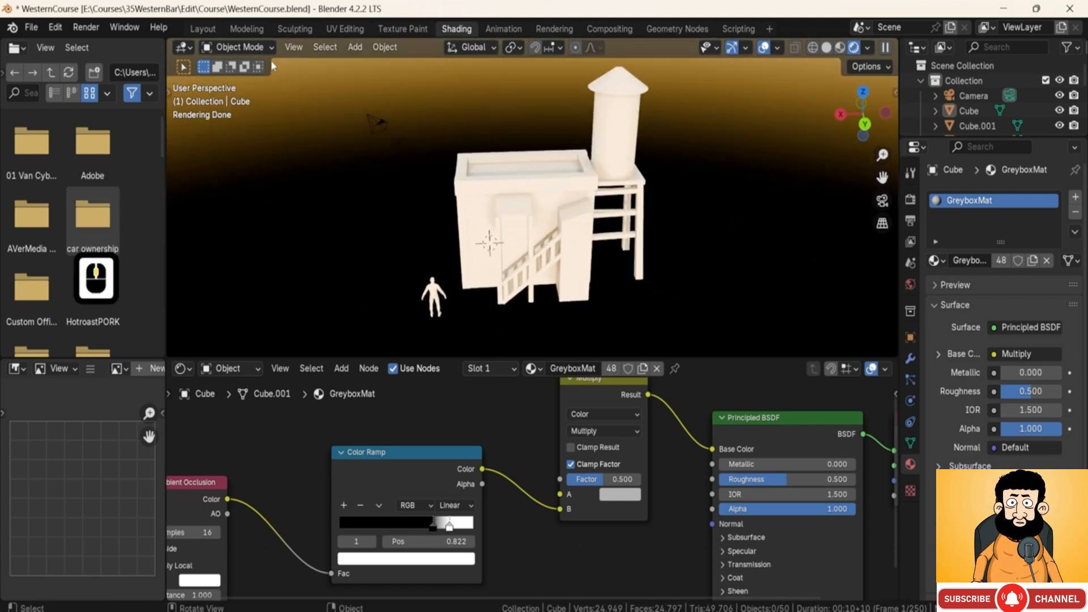
# Switch to the Modeling workspace and display the whole building with rendered viewport shading
pyautogui.click(242, 29)
pyautogui.scroll(-3, 608, 257)
pyautogui.keyDown('shift'); pyautogui.moveTo(608, 256); pyautogui.dragTo(417, 334, button='middle'); pyautogui.keyUp('shift')
pyautogui.press('Tab')
pyautogui.click(539, 336)
pyautogui.scroll(4, 508, 341)
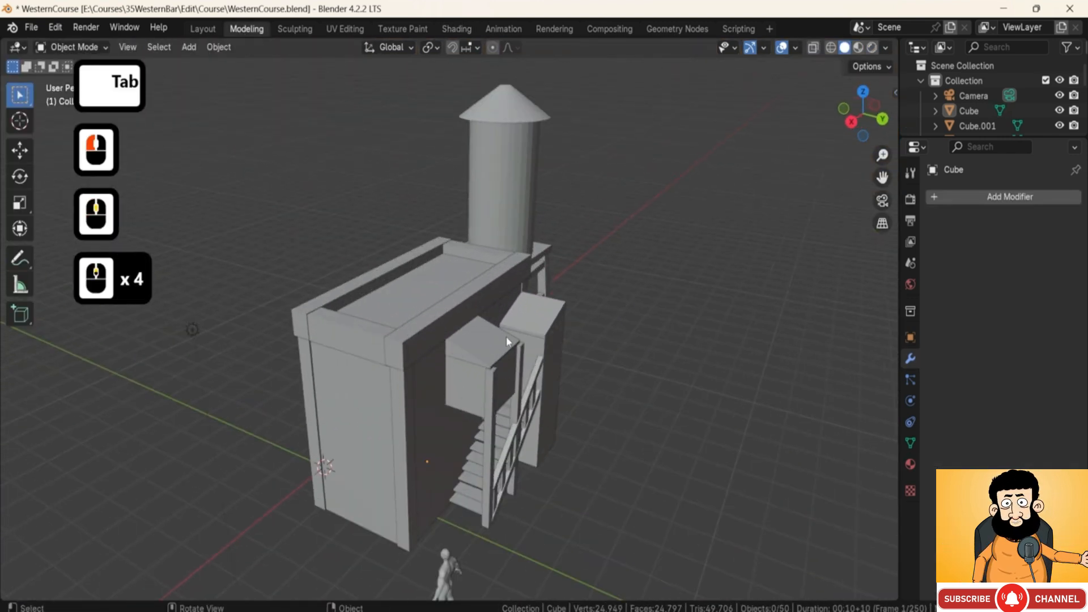
pyautogui.click(872, 47)
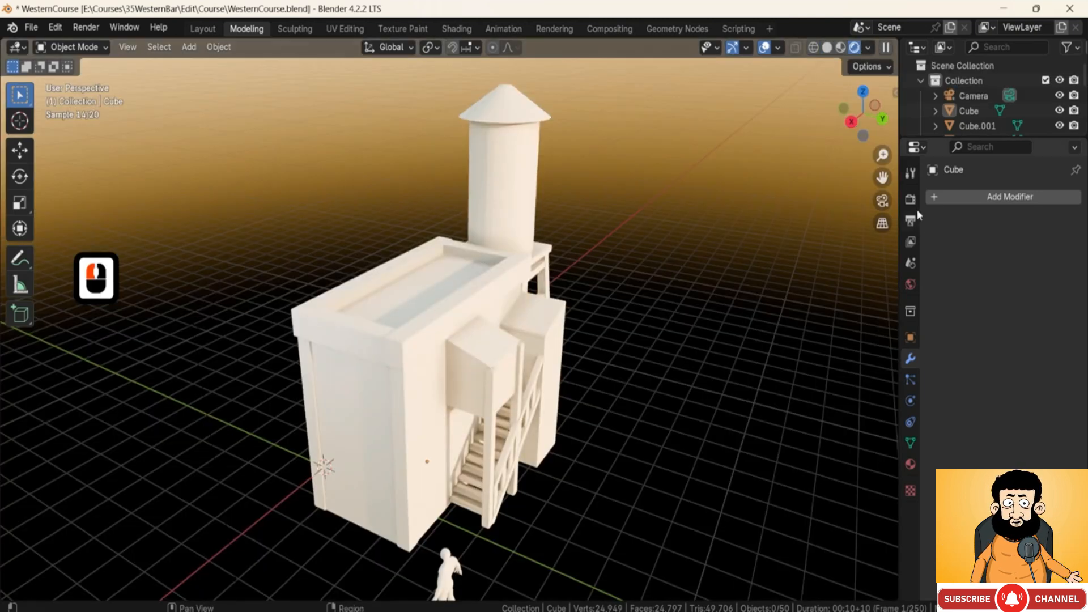
# Open the scene's render settings and examine the water tank's cylindrical surface up close
pyautogui.click(910, 200)
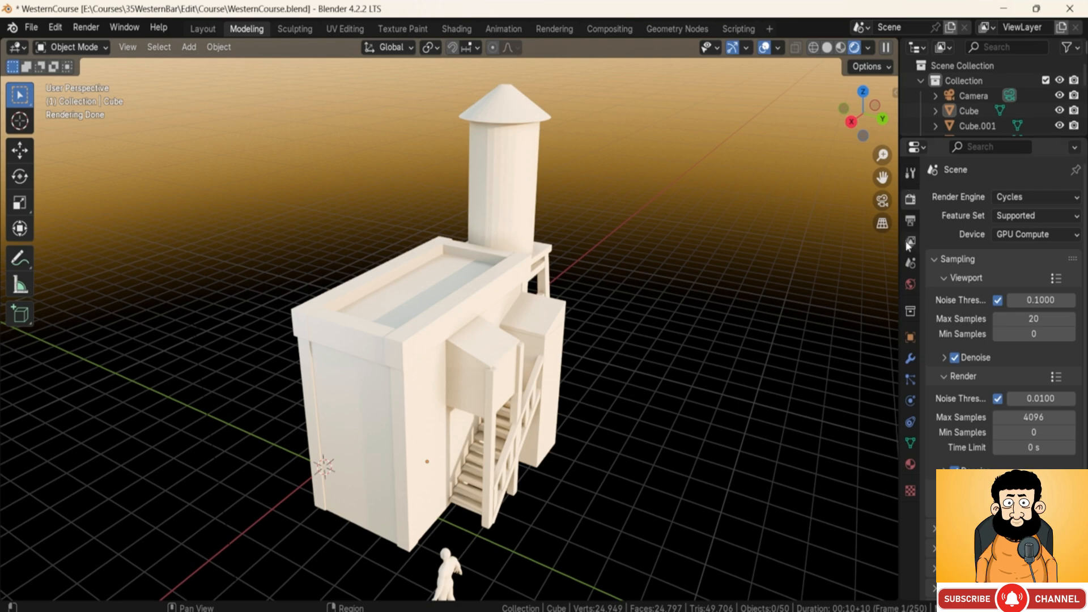
pyautogui.scroll(-3, 529, 353)
pyautogui.scroll(6, 483, 358)
pyautogui.moveTo(528, 353); pyautogui.dragTo(454, 347, button='middle')
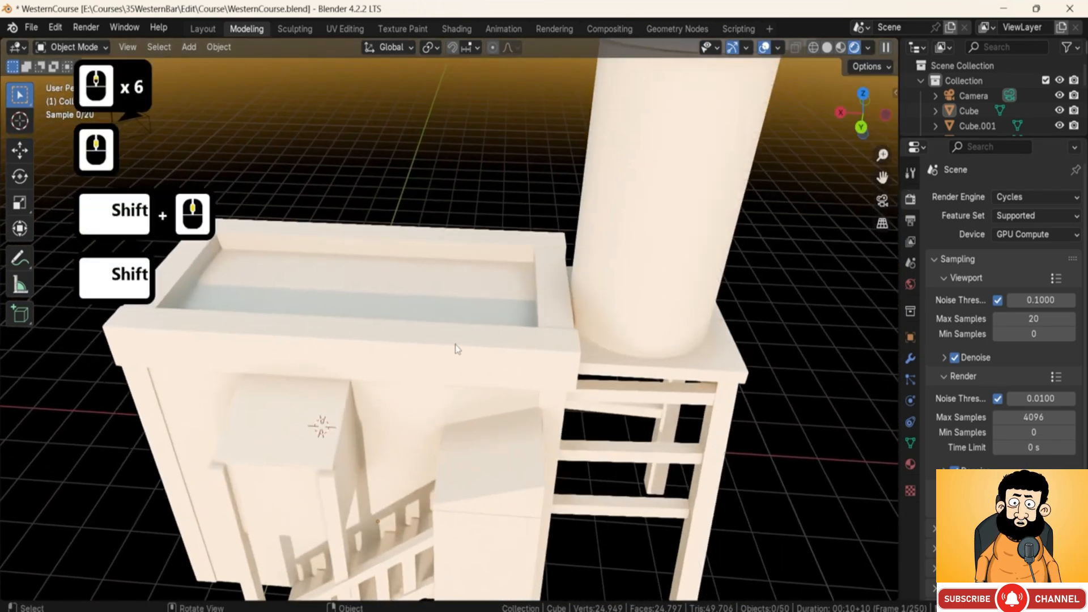
pyautogui.keyDown('shift'); pyautogui.moveTo(715, 210); pyautogui.dragTo(558, 293, button='middle'); pyautogui.keyUp('shift')
pyautogui.scroll(3, 555, 292)
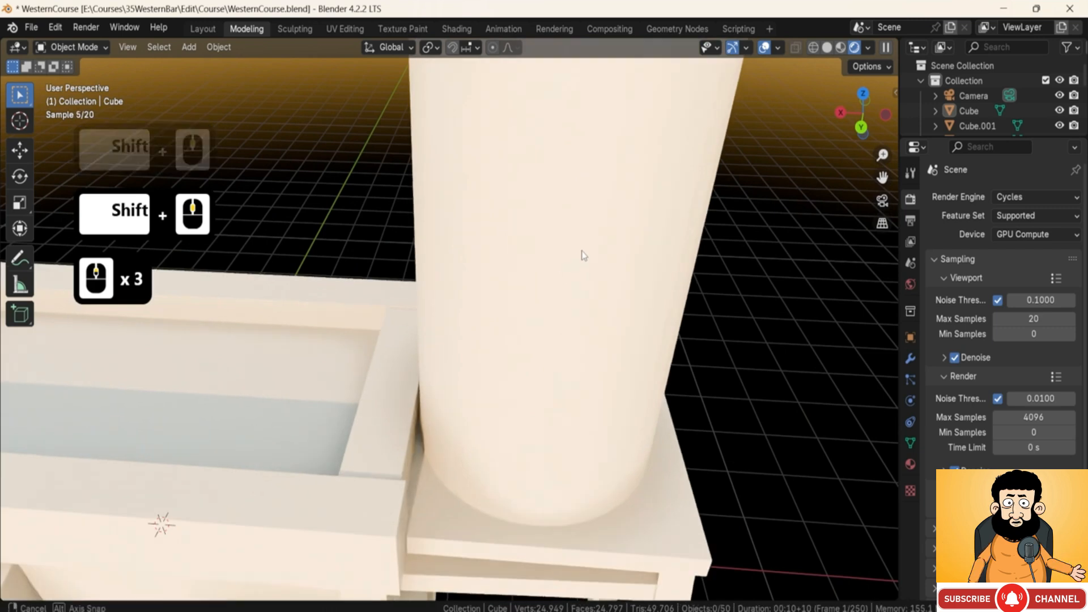
pyautogui.moveTo(583, 255)
pyautogui.mouseDown(button='middle')
pyautogui.moveTo(629, 178)
pyautogui.moveTo(646, 233)
pyautogui.mouseUp(button='middle')
# Switch the viewport to Material Preview shading and select the water tank's cylinder
pyautogui.click(840, 47)
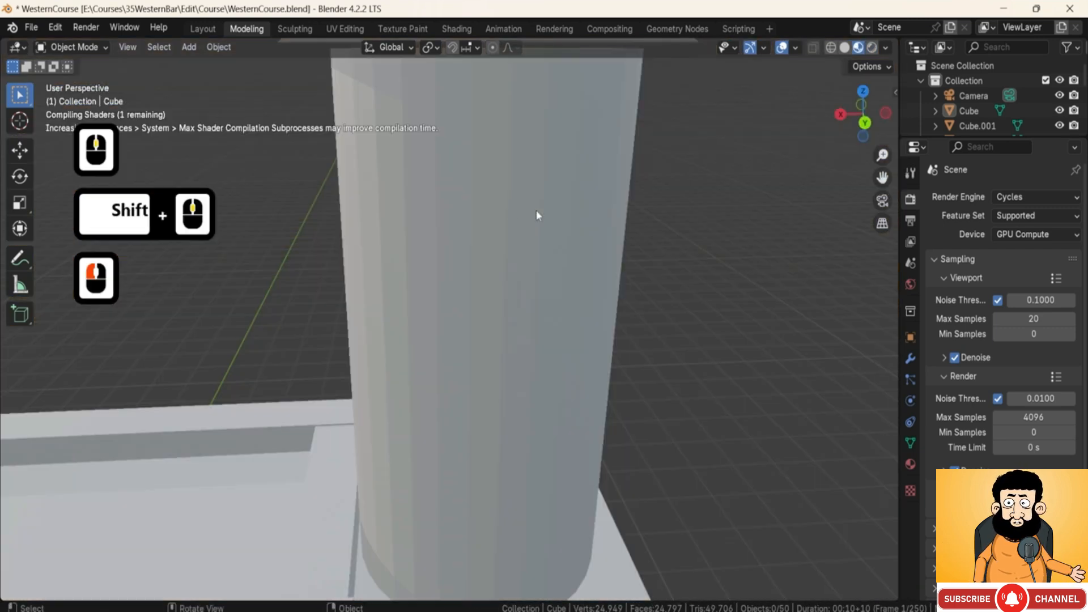
pyautogui.click(381, 316)
pyautogui.scroll(-1, 380, 311)
pyautogui.moveTo(380, 311); pyautogui.dragTo(469, 331, button='middle')
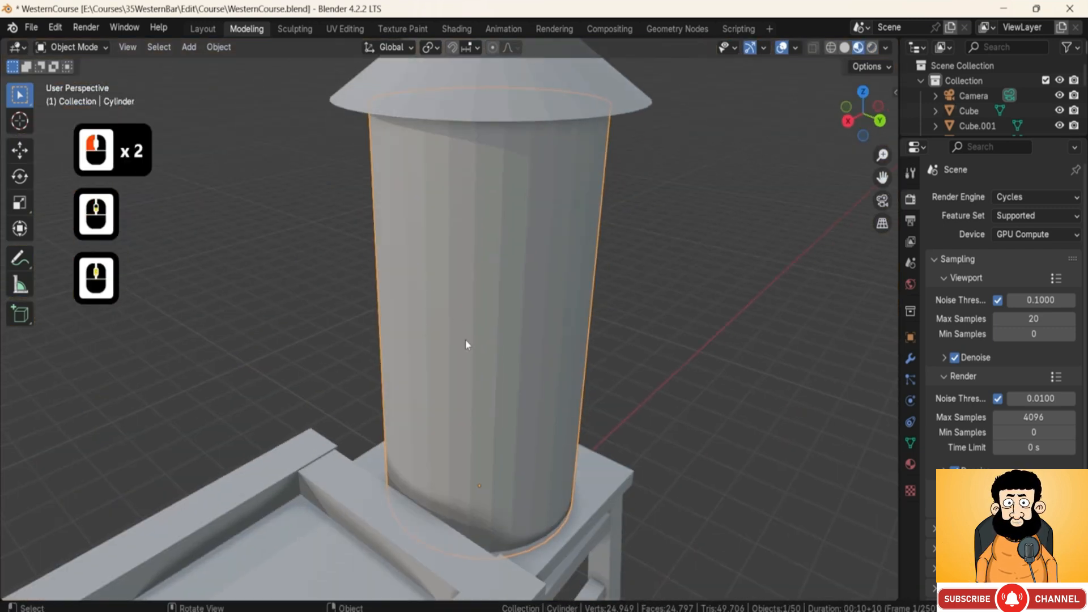
# Try Shade Auto Smooth on the tank's cylinder, expand its angle options and undo the smoothing
pyautogui.rightClick(512, 268)
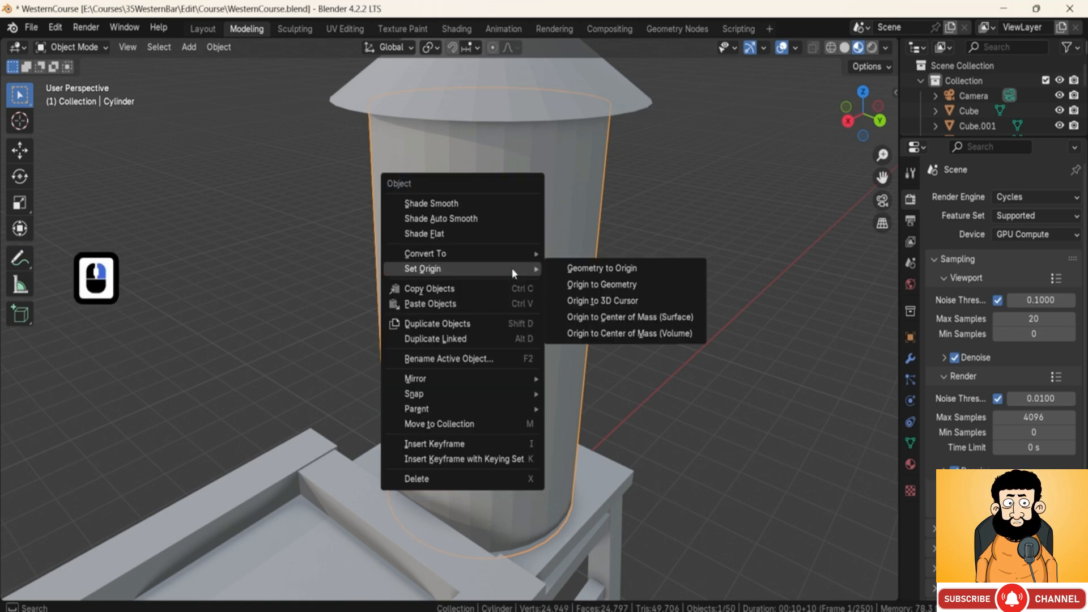
pyautogui.click(458, 219)
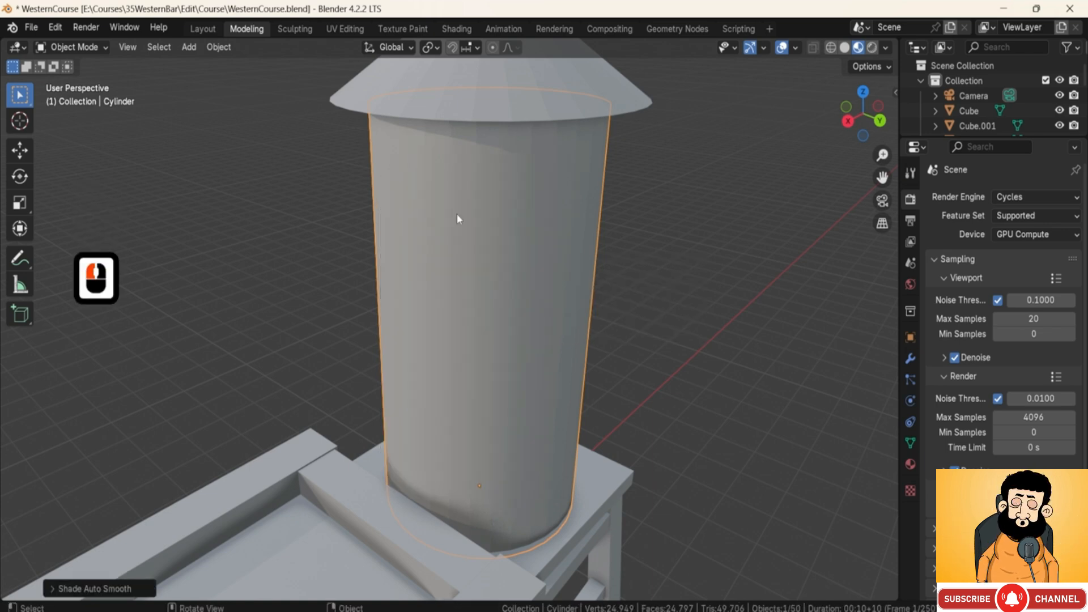
pyautogui.click(70, 590)
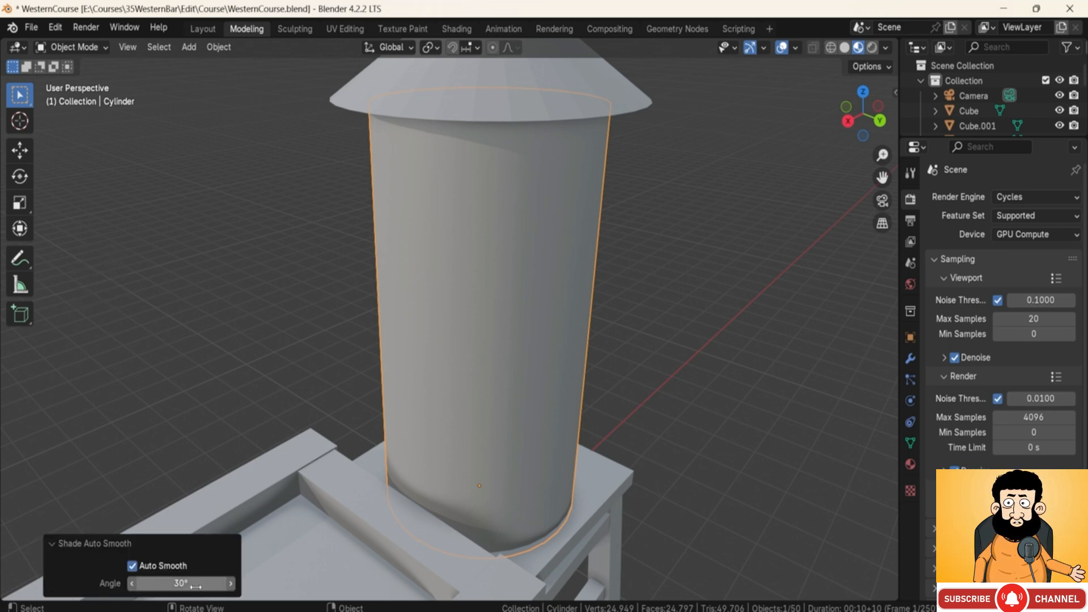
pyautogui.moveTo(342, 271); pyautogui.dragTo(365, 254, button='middle')
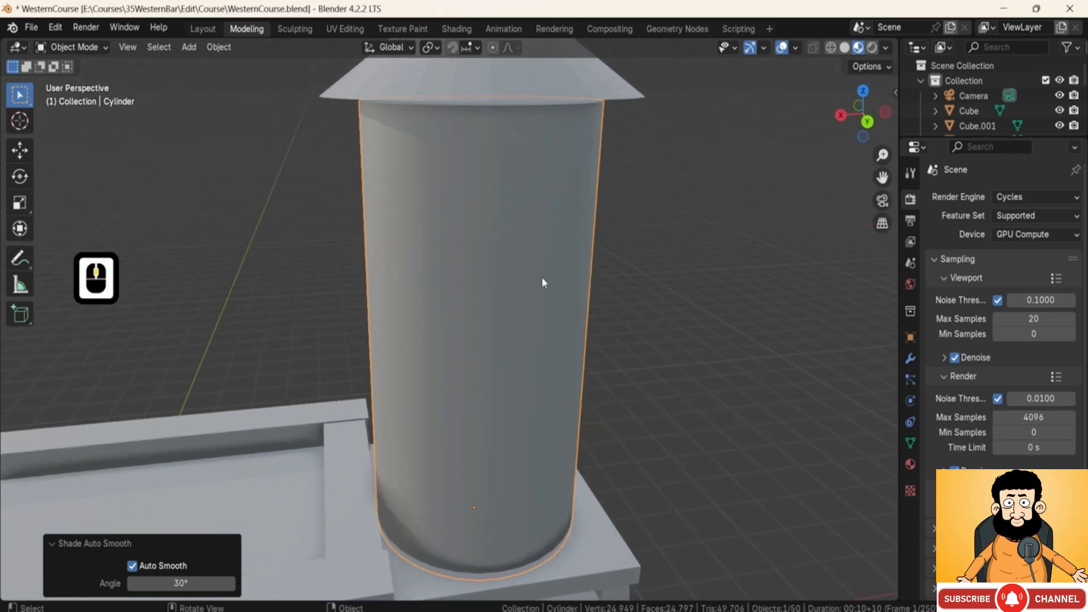
pyautogui.hotkey('ctrl', 'z')
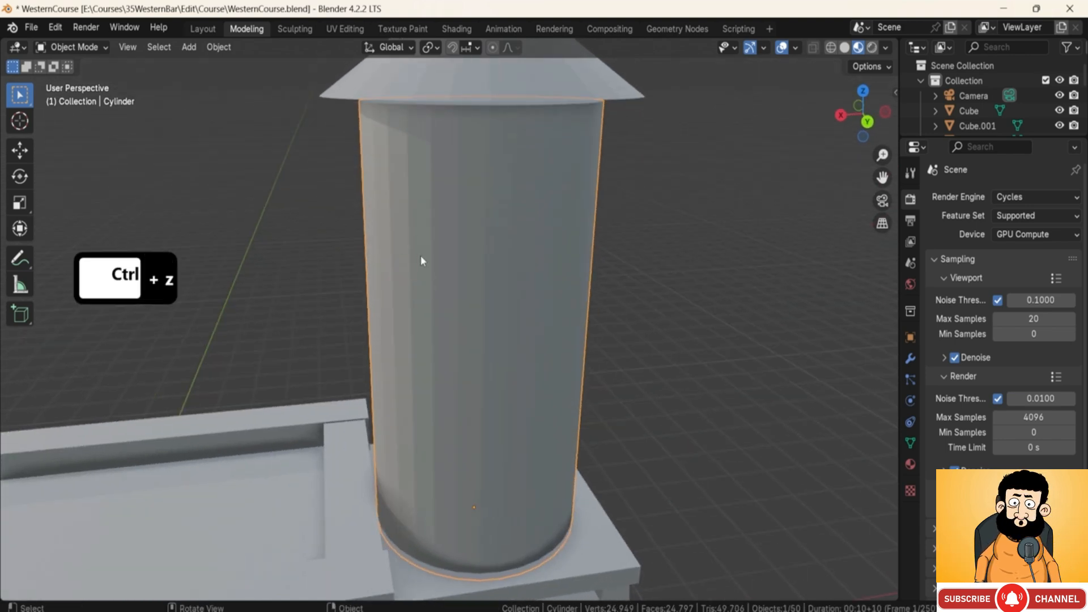
# Apply Shade Auto Smooth with a 30° angle to the water tank's cylinder
pyautogui.scroll(2, 398, 252)
pyautogui.rightClick(392, 257)
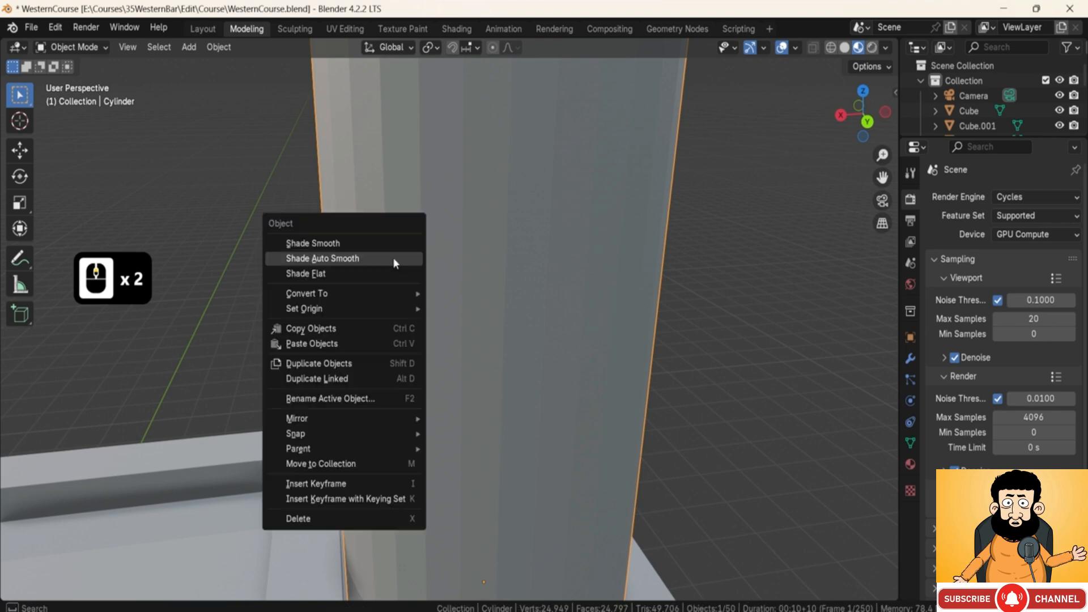
pyautogui.click(394, 259)
pyautogui.scroll(-5, 421, 267)
# Apply Shade Auto Smooth to the water tank's conical roof and deselect it
pyautogui.keyDown('shift'); pyautogui.moveTo(455, 248); pyautogui.dragTo(451, 307, button='middle'); pyautogui.keyUp('shift')
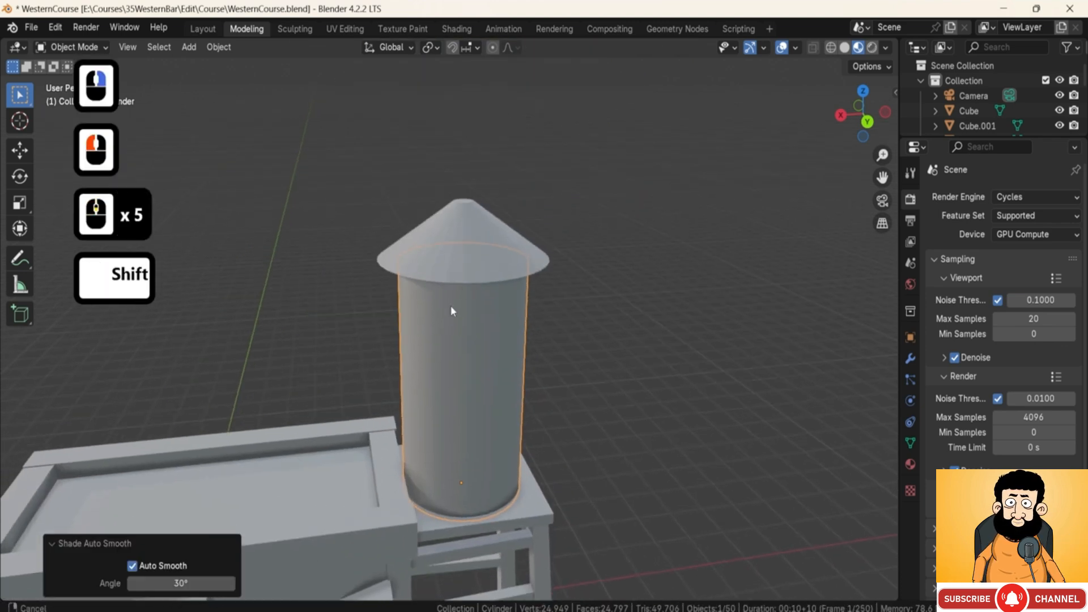
pyautogui.click(461, 258)
pyautogui.rightClick(460, 258)
pyautogui.click(458, 258)
pyautogui.scroll(3, 529, 239)
pyautogui.keyDown('shift'); pyautogui.moveTo(532, 203); pyautogui.dragTo(559, 264, button='middle'); pyautogui.keyUp('shift')
pyautogui.click(620, 202)
# Return the viewport to rendered shading and examine the whole greybox building from the front and side
pyautogui.scroll(-5, 548, 418)
pyautogui.moveTo(546, 417); pyautogui.dragTo(504, 361, button='middle')
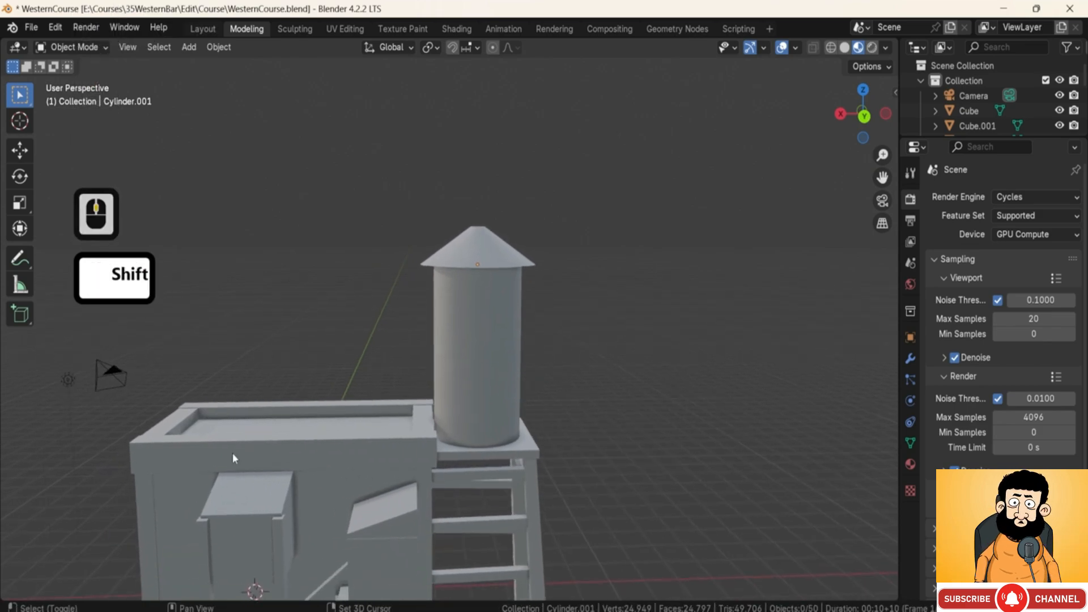
pyautogui.keyDown('shift'); pyautogui.moveTo(236, 454); pyautogui.dragTo(297, 278, button='middle'); pyautogui.keyUp('shift')
pyautogui.click(872, 49)
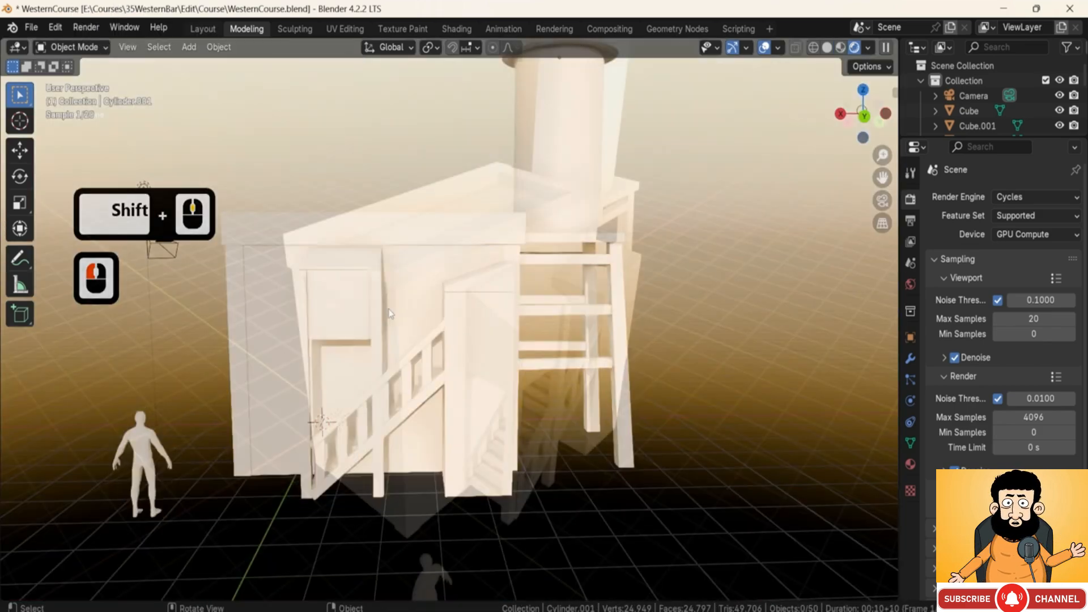
pyautogui.moveTo(317, 351); pyautogui.dragTo(244, 402, button='middle')
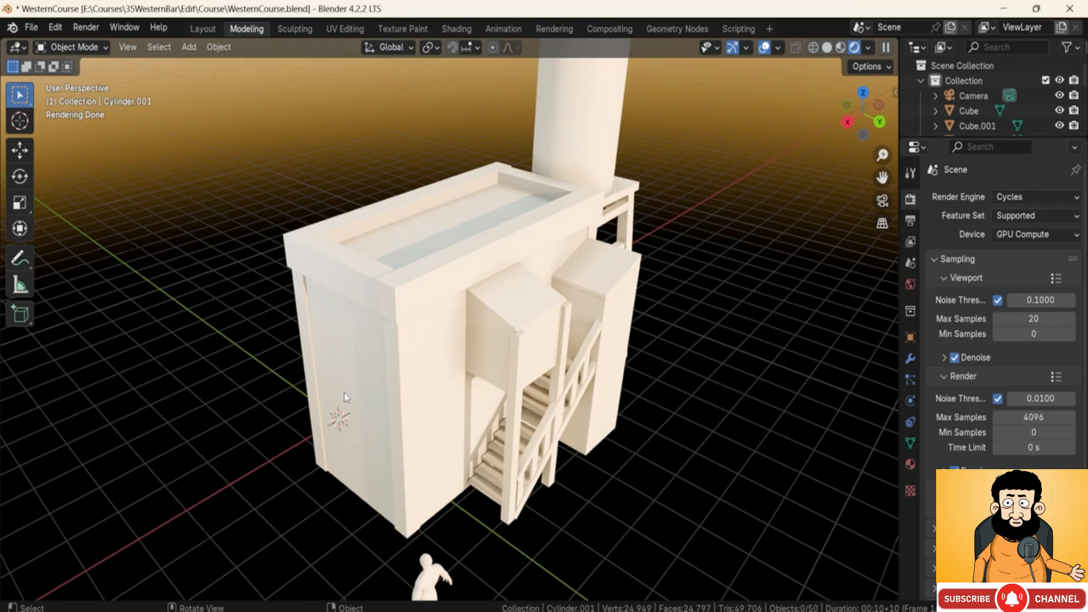
pyautogui.moveTo(345, 392); pyautogui.dragTo(317, 369, button='middle')
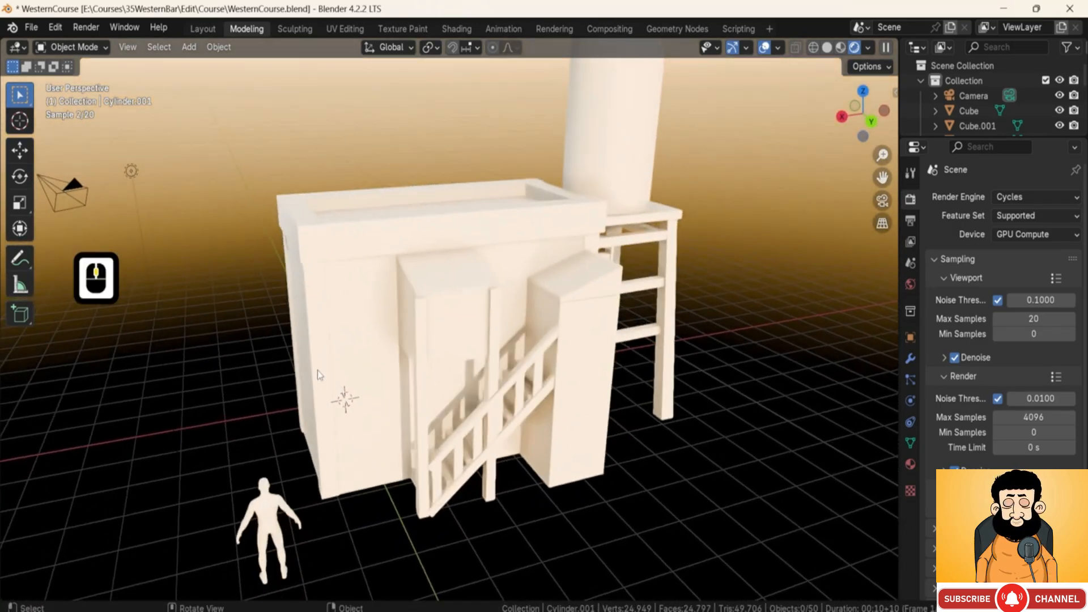